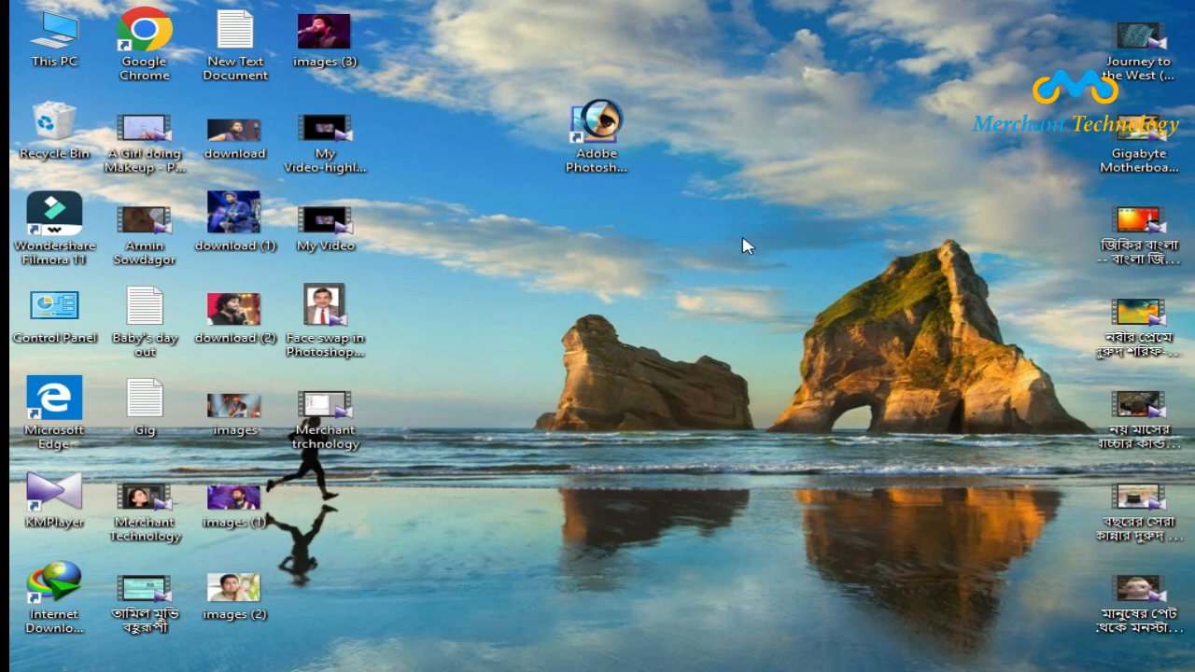
pyautogui.rightClick(721, 196)
pyautogui.click(767, 249)
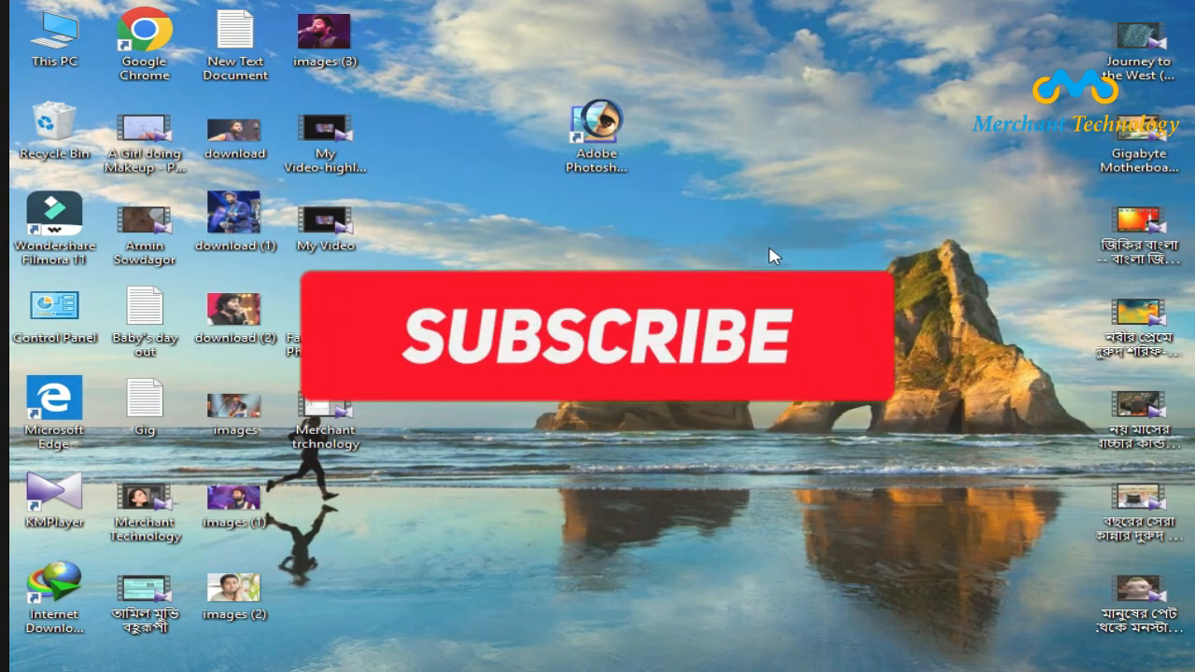
pyautogui.rightClick(790, 208)
pyautogui.click(809, 262)
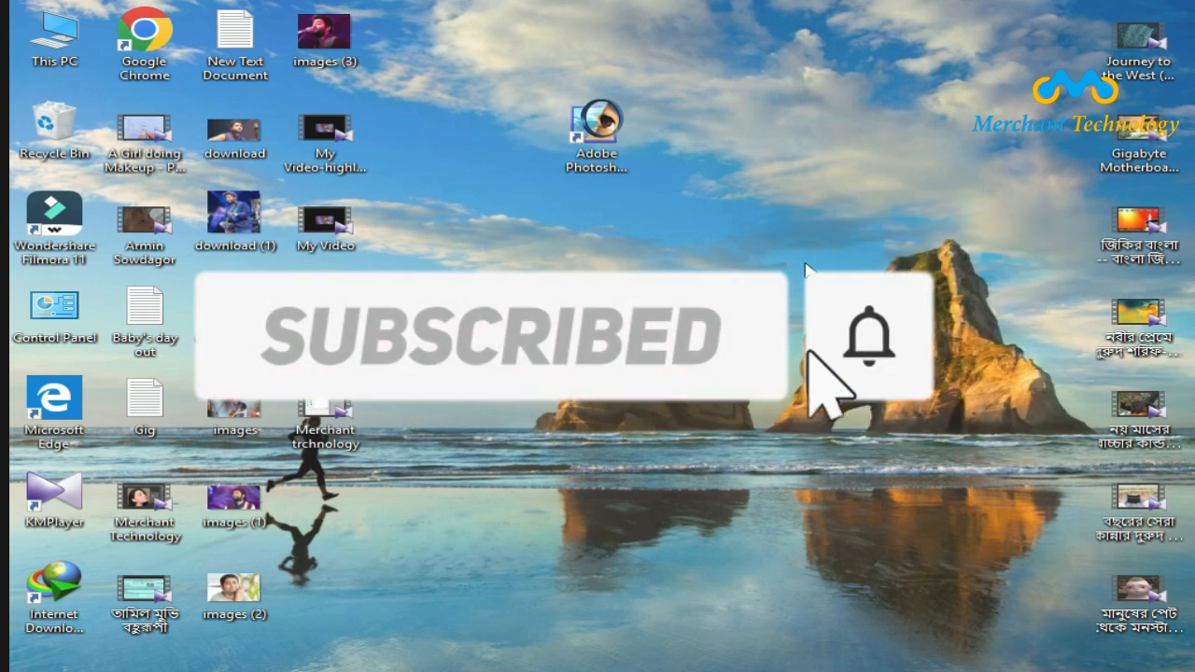
# Launch Adobe Photoshop and open the photo IMG_9972.jpg from the Desktop folder
pyautogui.rightClick(607, 147)
pyautogui.click(639, 154)
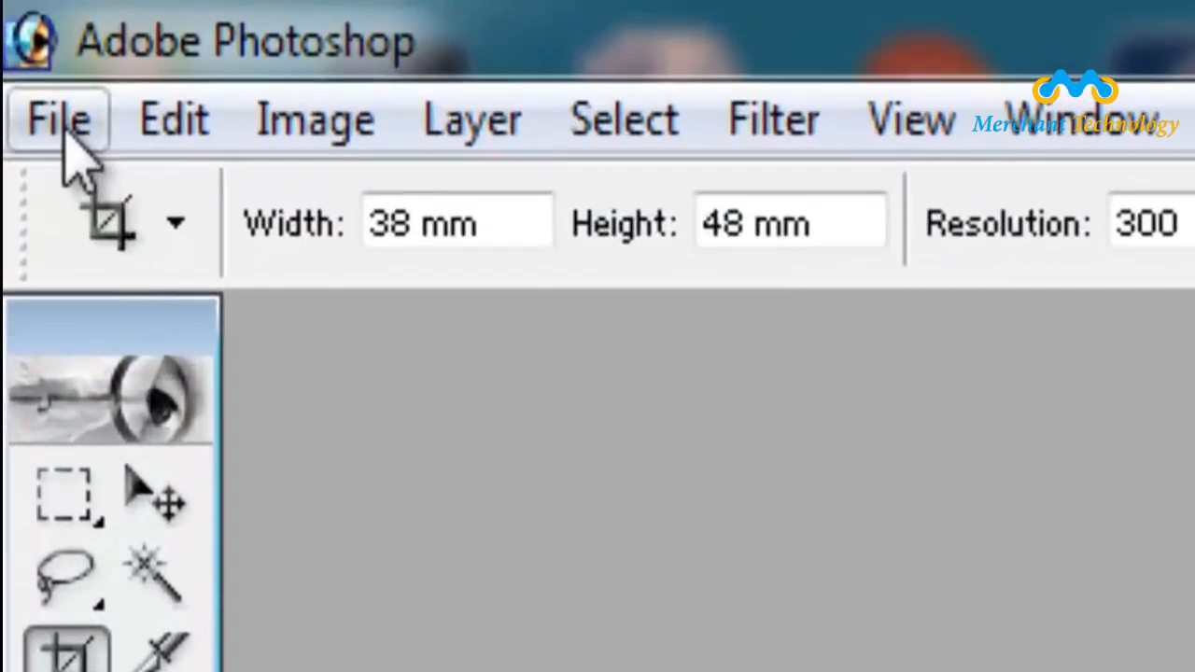
pyautogui.click(16, 31)
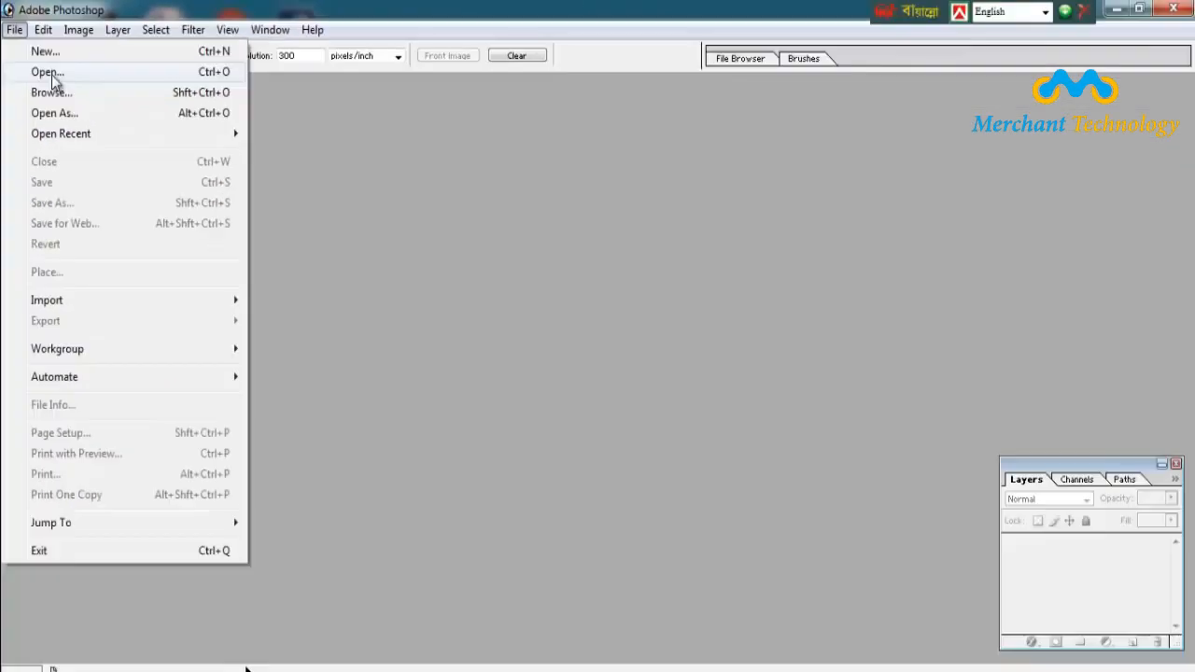
pyautogui.click(209, 303)
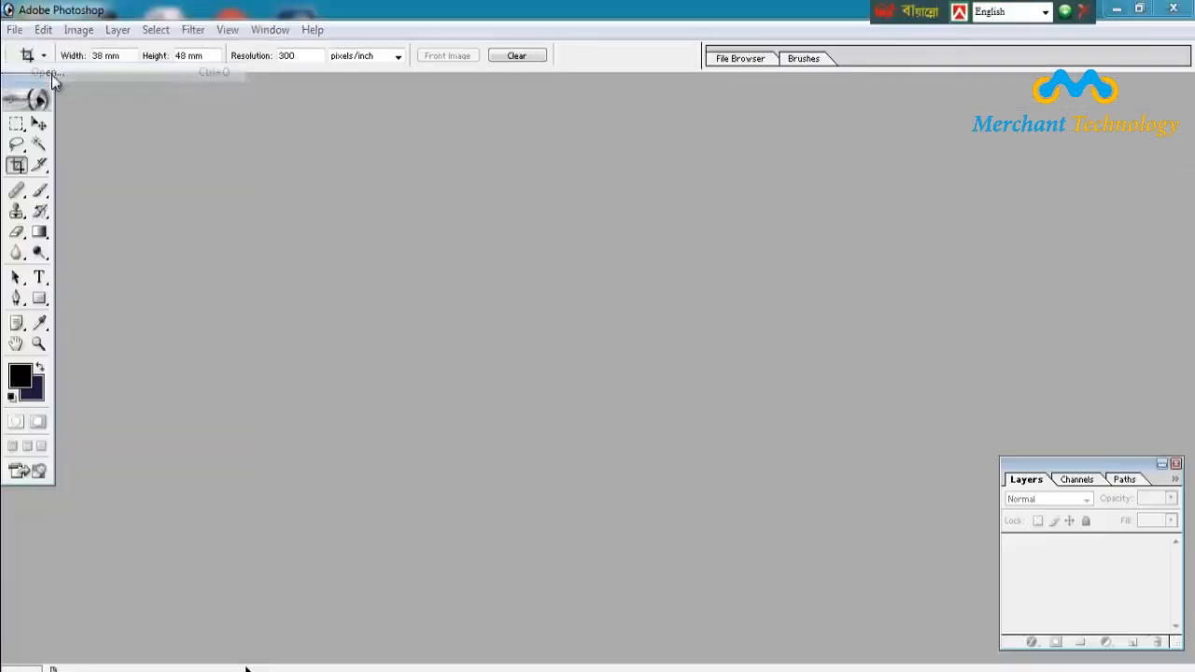
pyautogui.click(320, 219)
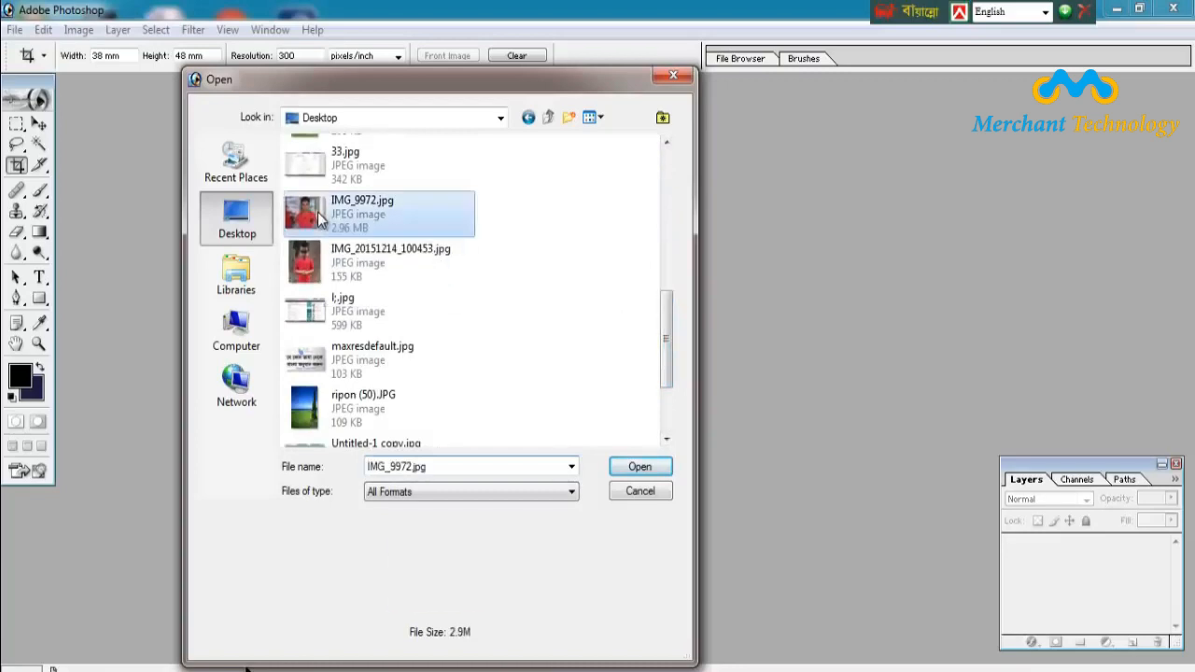
pyautogui.click(635, 467)
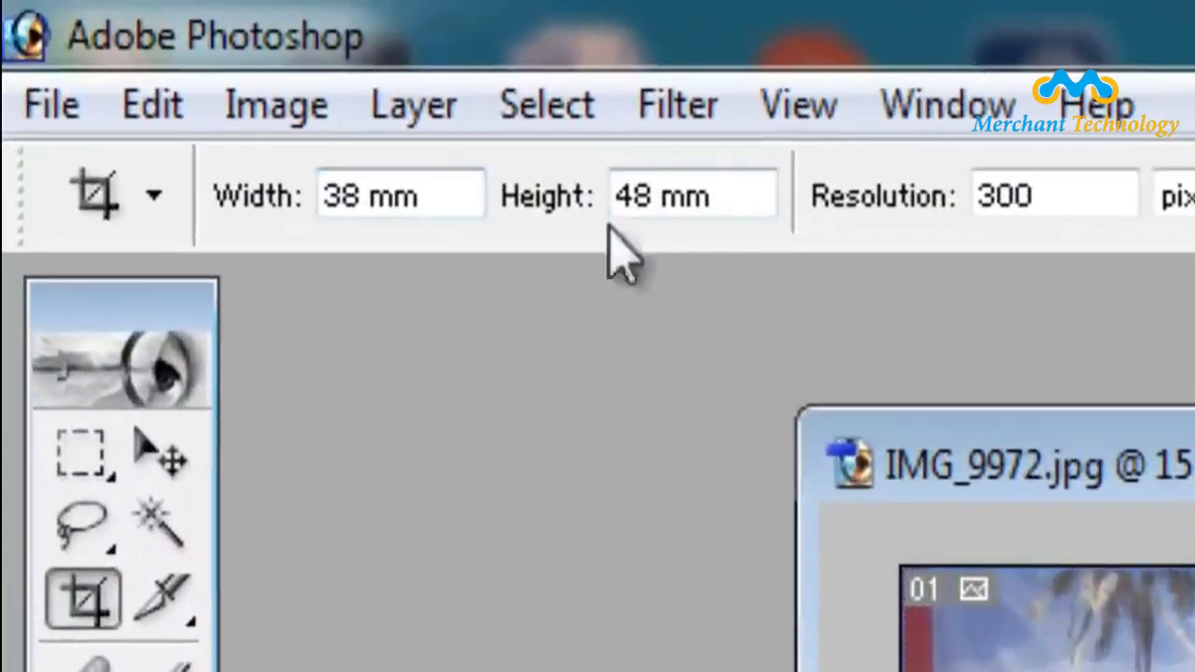
# Crop the portrait around the man's head and upper body to 38 mm by 48 mm at 300 pixels/inch
pyautogui.click(446, 194)
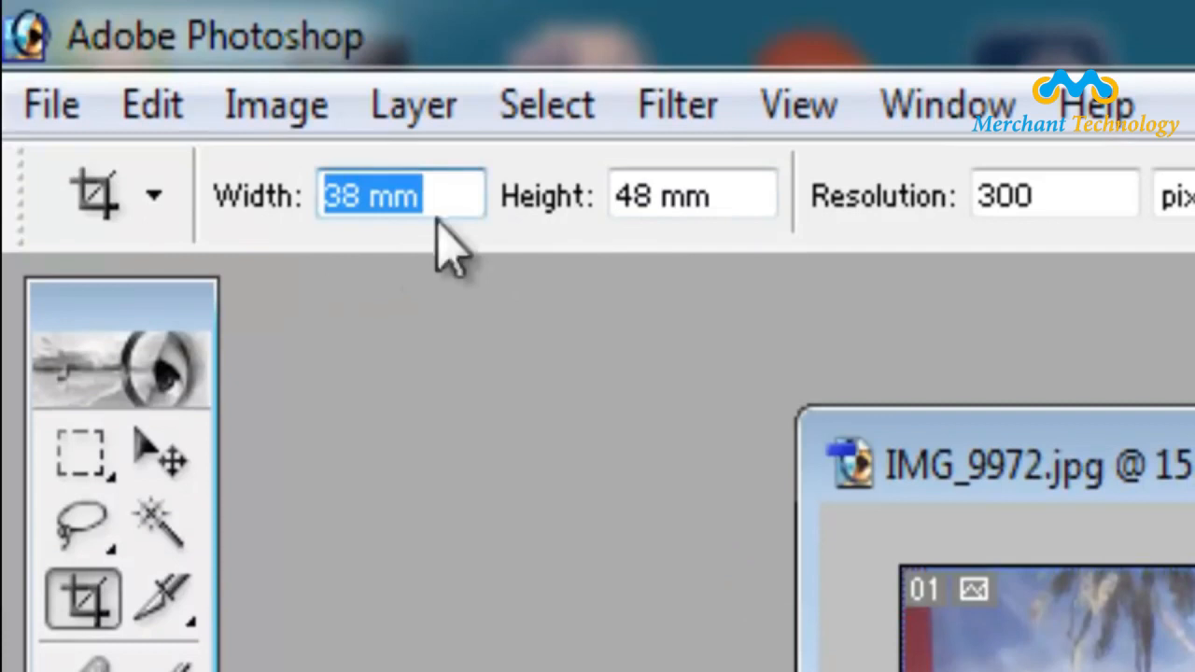
pyautogui.moveTo(1089, 194); pyautogui.dragTo(855, 207)
pyautogui.click(1102, 196)
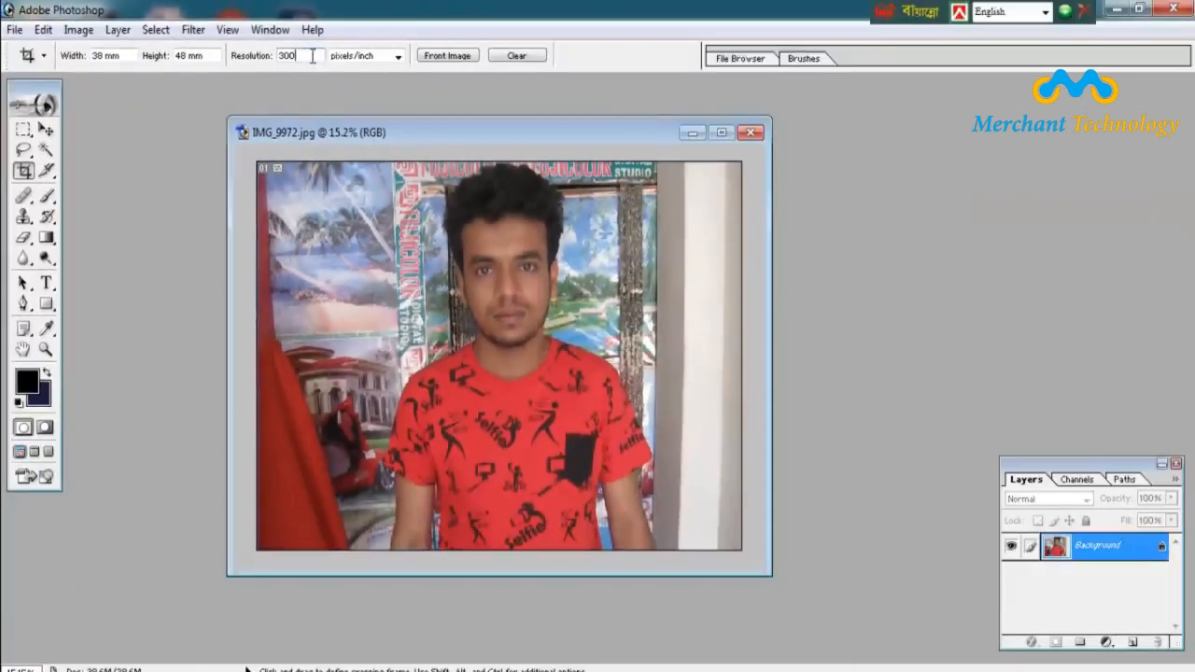
pyautogui.moveTo(367, 167); pyautogui.dragTo(696, 500)
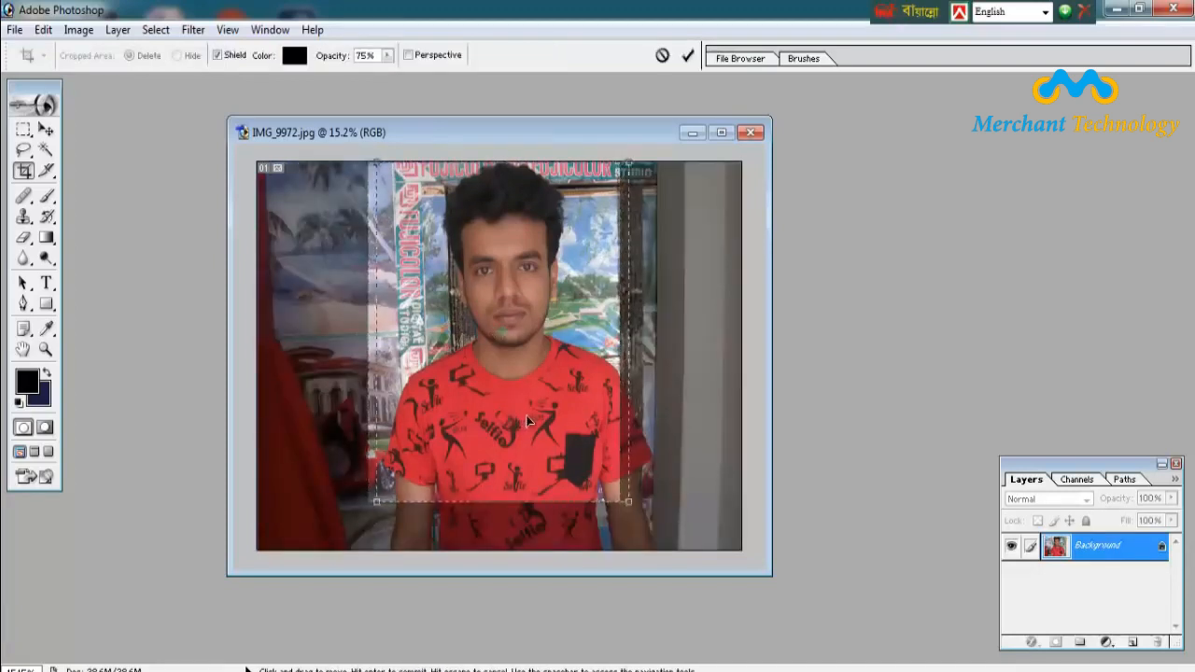
pyautogui.press('Return')
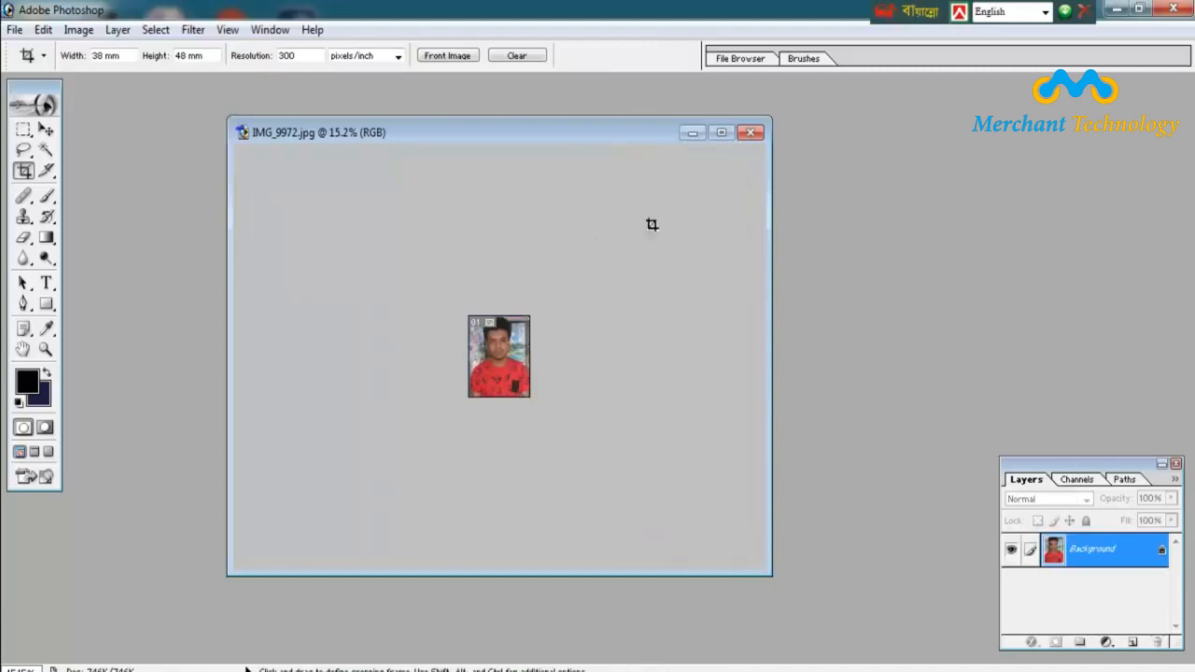
# Maximize the cropped photo's document window
pyautogui.scroll(8, 652, 225)
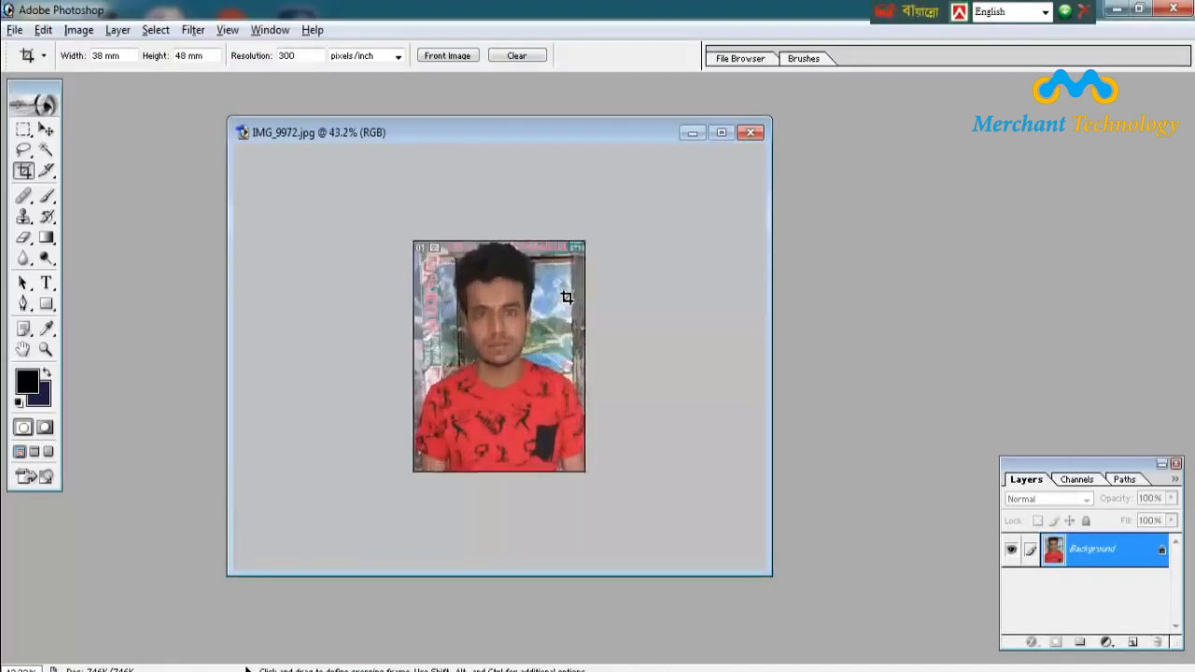
pyautogui.scroll(3, 567, 297)
pyautogui.scroll(1, 566, 297)
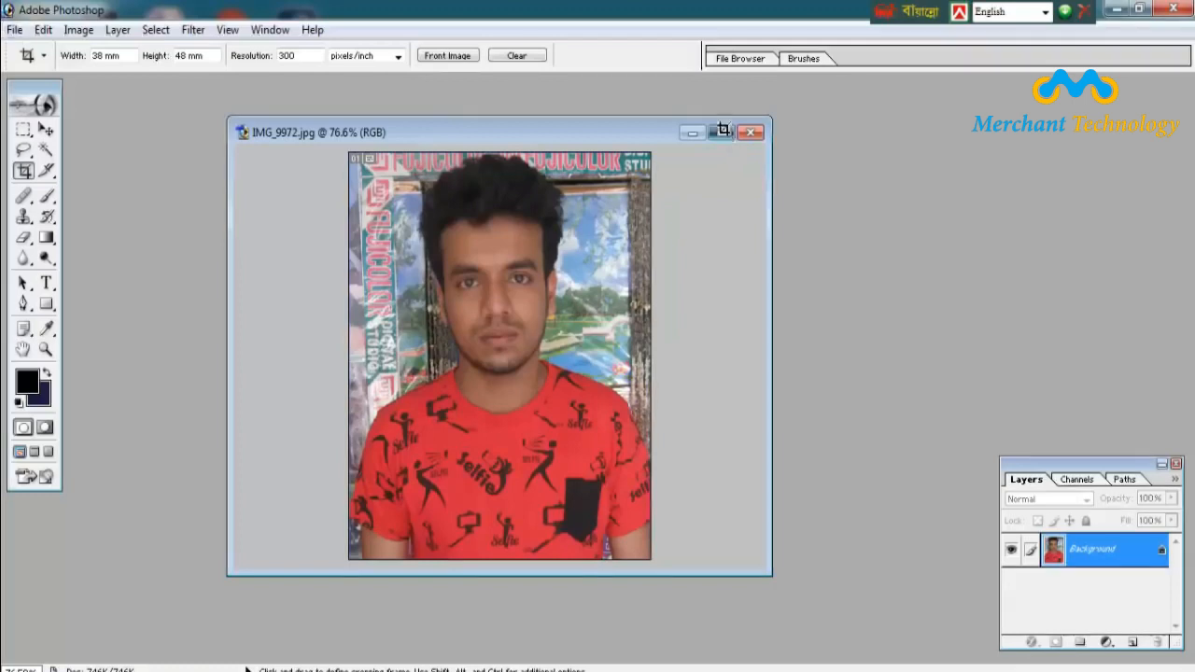
pyautogui.click(724, 133)
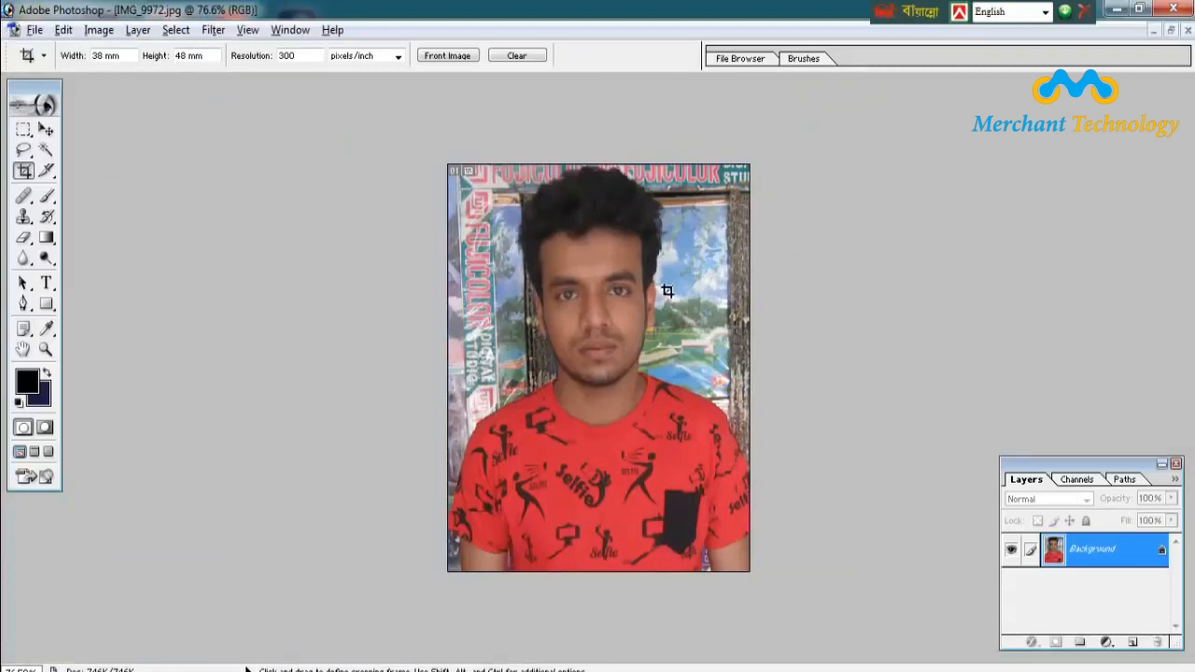
# Start a Pen tool outline at the photo's lower-left edge and trace up the arm and sleeve with a curved segment
pyautogui.scroll(1, 663, 287)
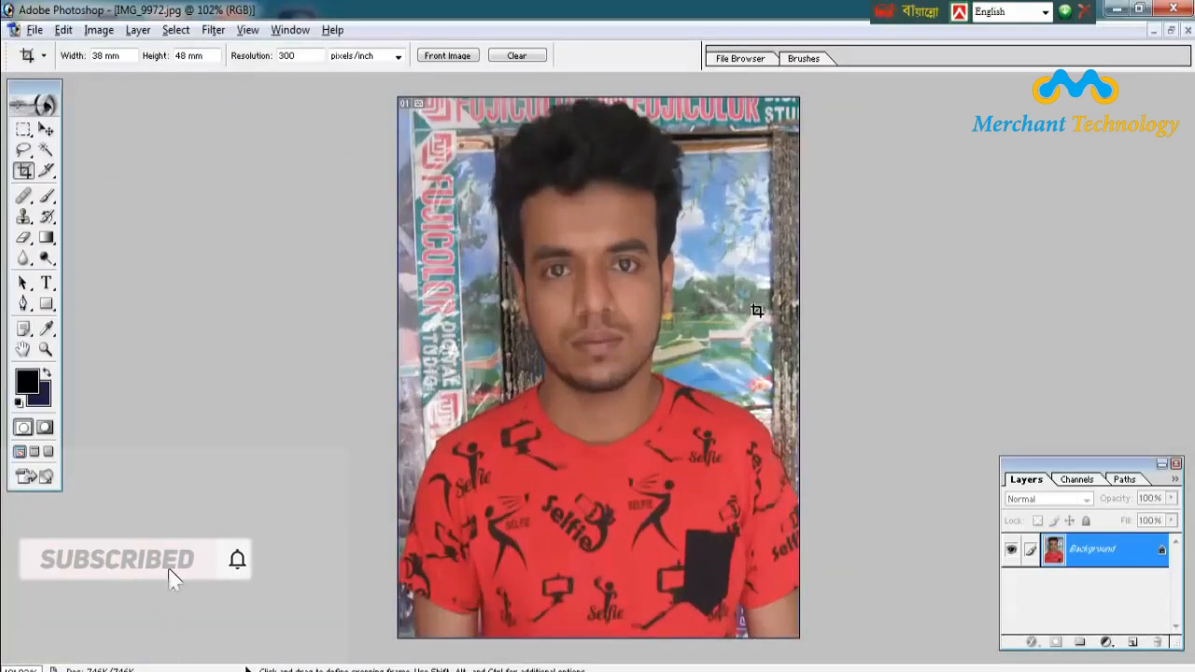
pyautogui.scroll(2, 759, 310)
pyautogui.scroll(-3, 755, 309)
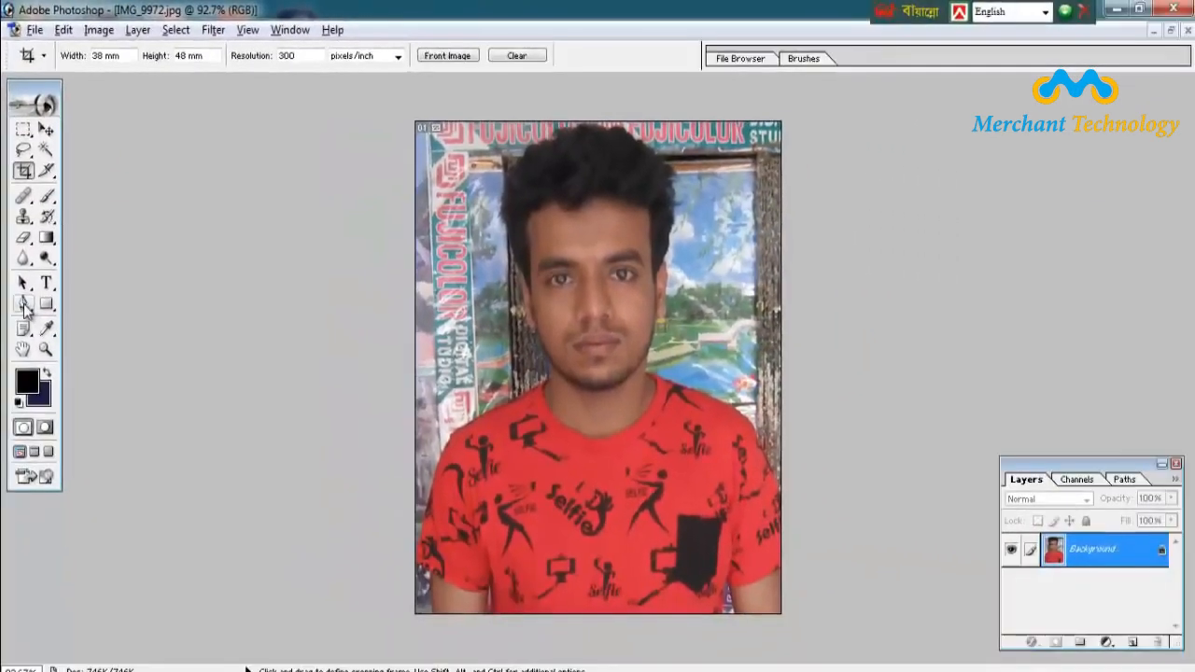
pyautogui.click(24, 305)
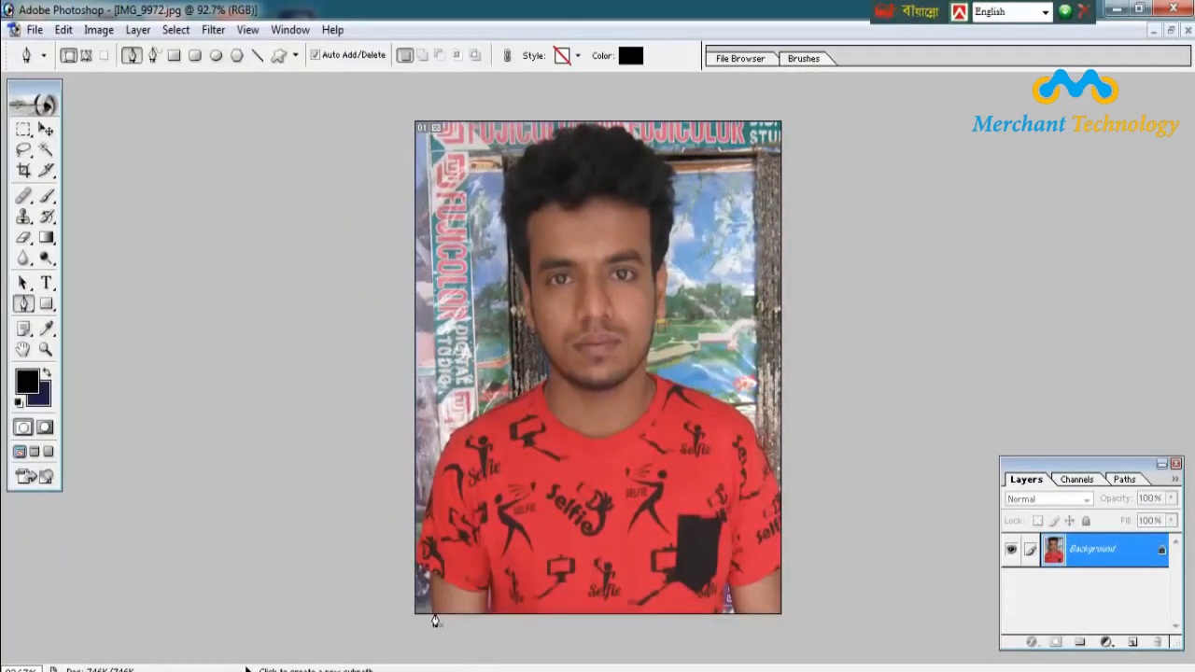
pyautogui.click(435, 618)
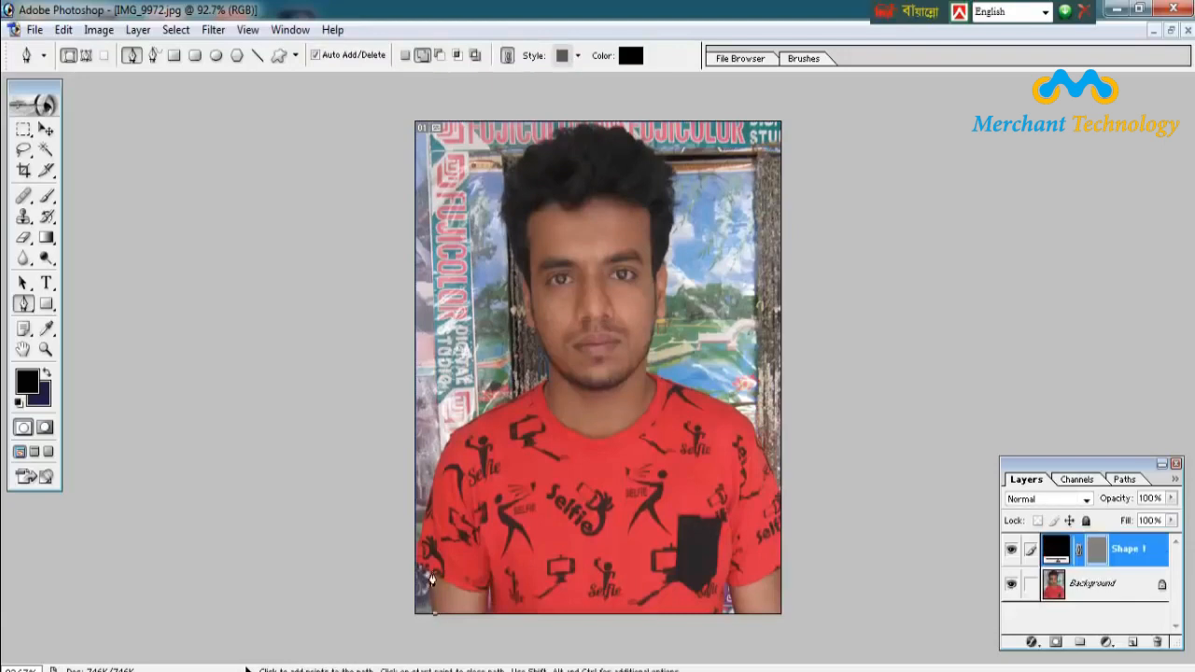
pyautogui.click(432, 573)
pyautogui.moveTo(431, 499); pyautogui.dragTo(457, 431)
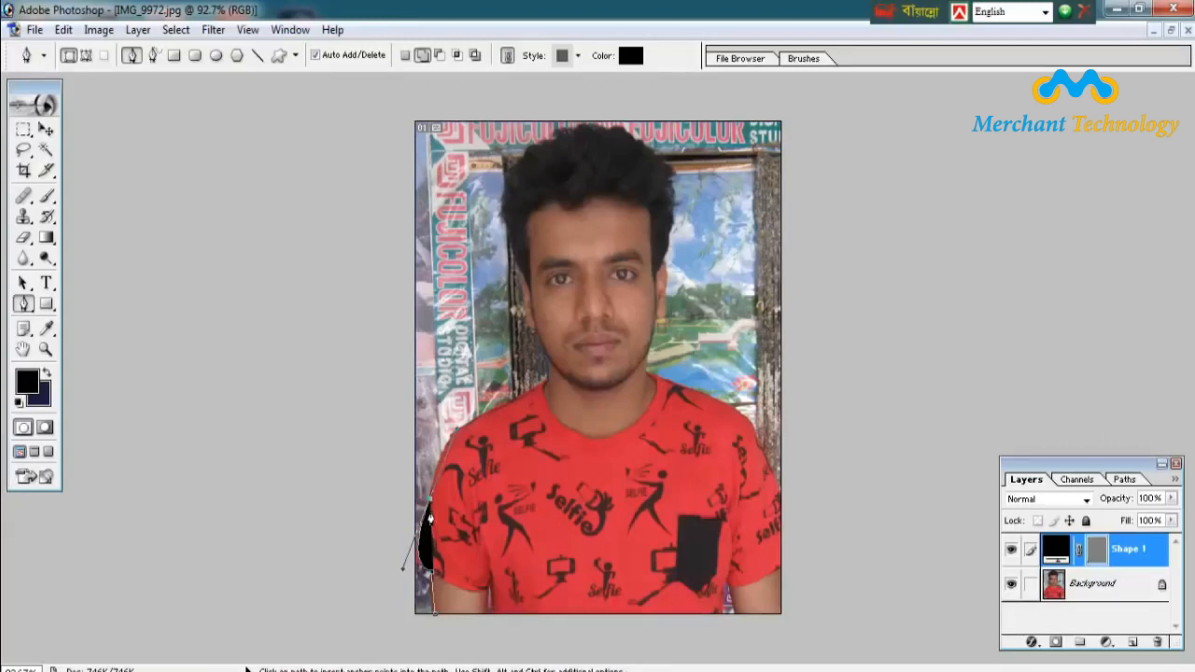
# Set the fill of the Shape 1 layer to 0% in the Layers palette
pyautogui.scroll(2, 456, 474)
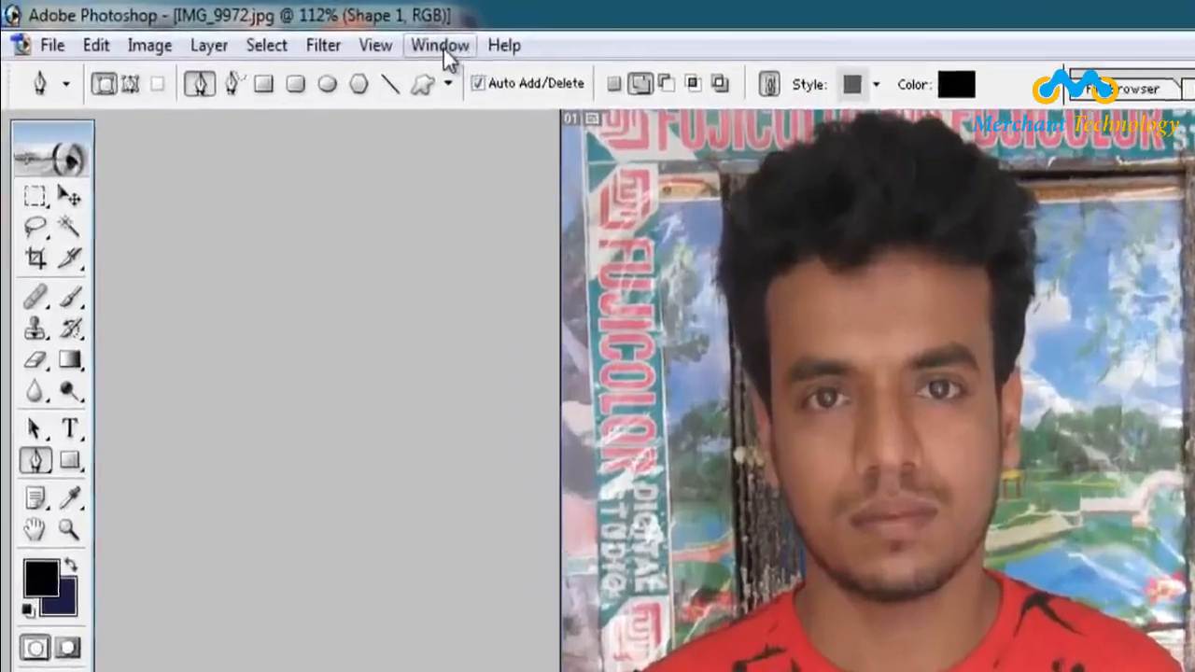
pyautogui.click(442, 47)
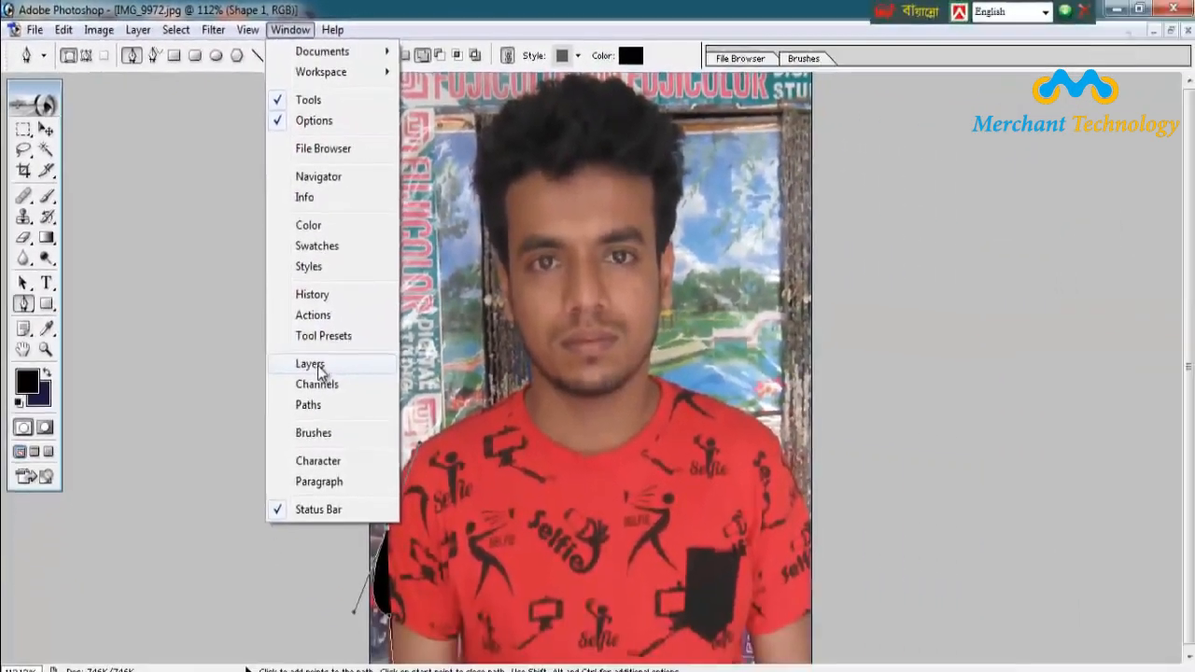
pyautogui.click(319, 372)
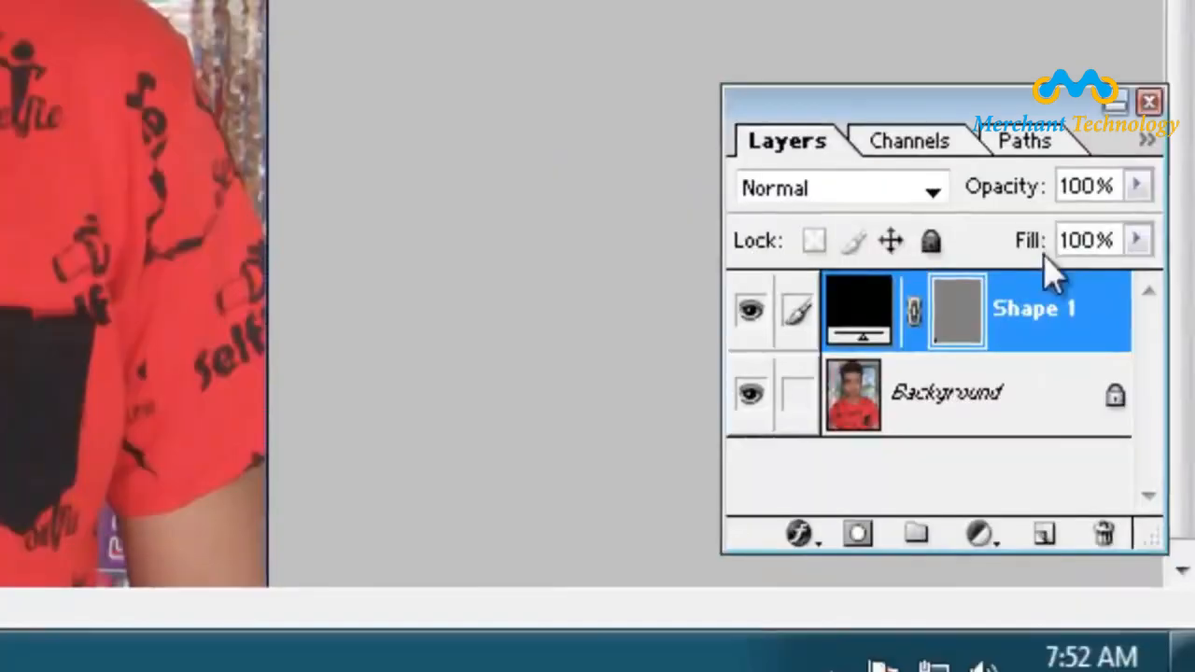
pyautogui.click(1136, 240)
pyautogui.moveTo(1128, 284); pyautogui.dragTo(910, 289)
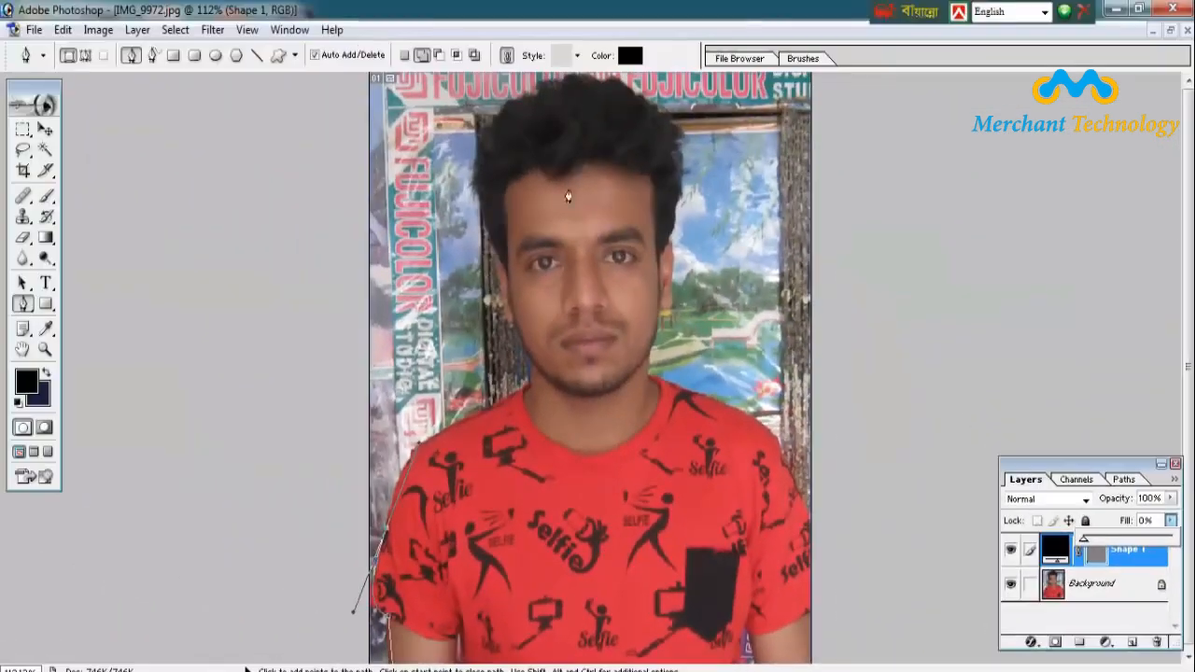
pyautogui.click(730, 6)
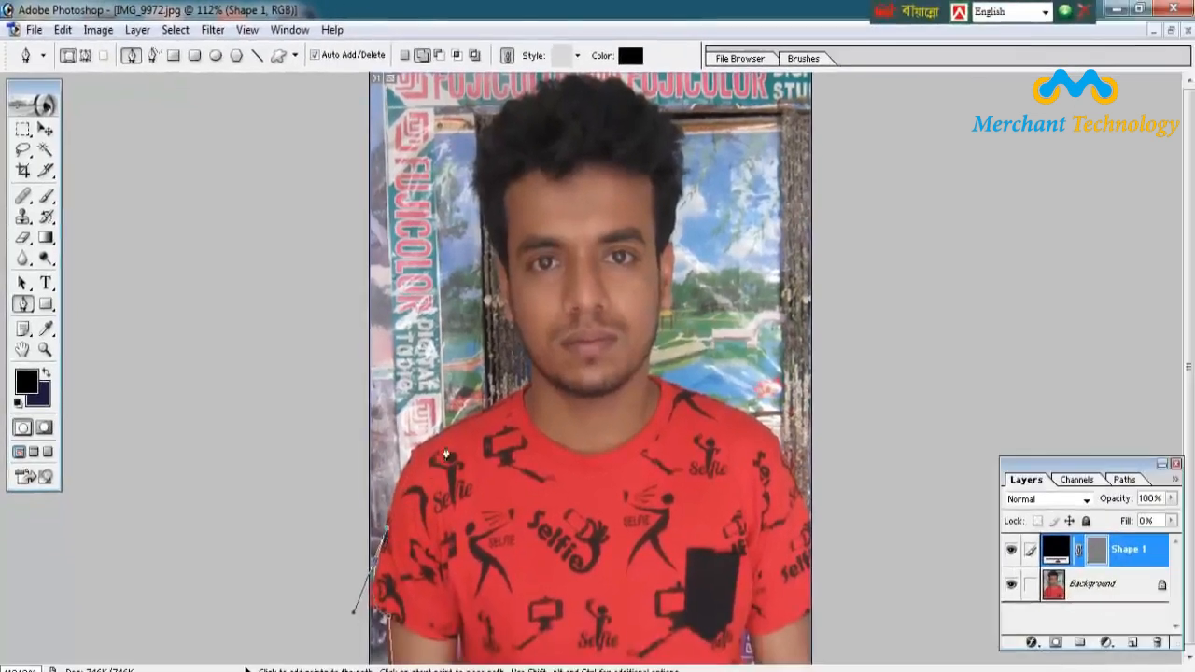
# Continue the pen outline along the shoulder, neck and ear on the photo's left side
pyautogui.moveTo(465, 424); pyautogui.dragTo(541, 397)
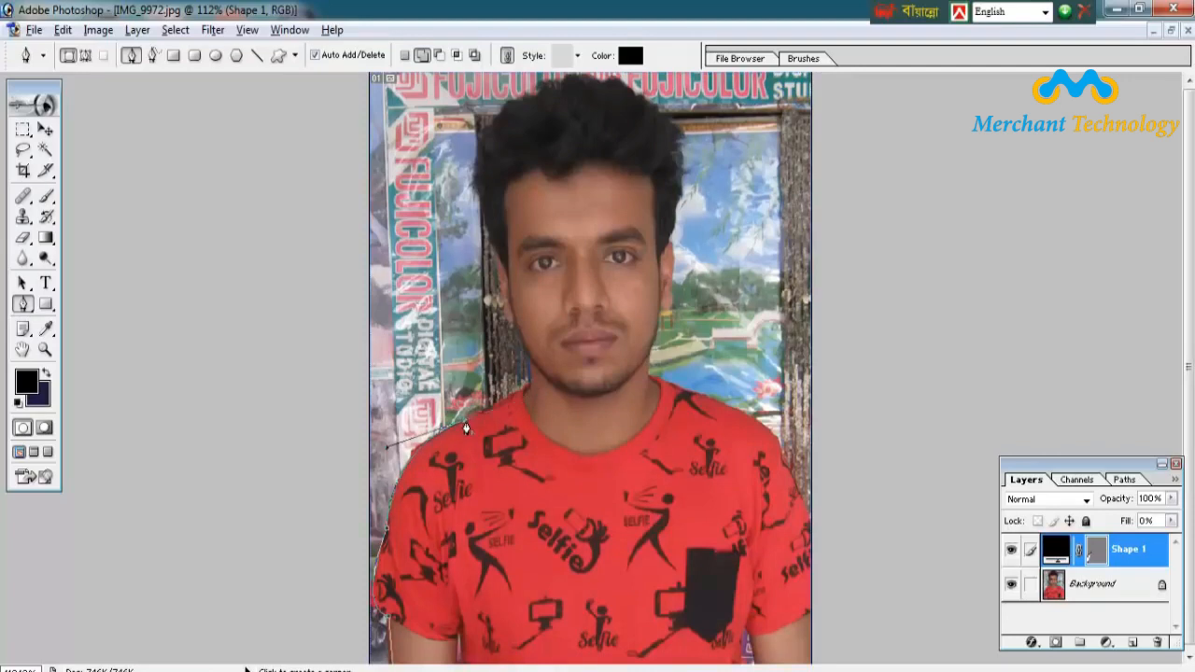
pyautogui.hotkey('ctrl', '+')
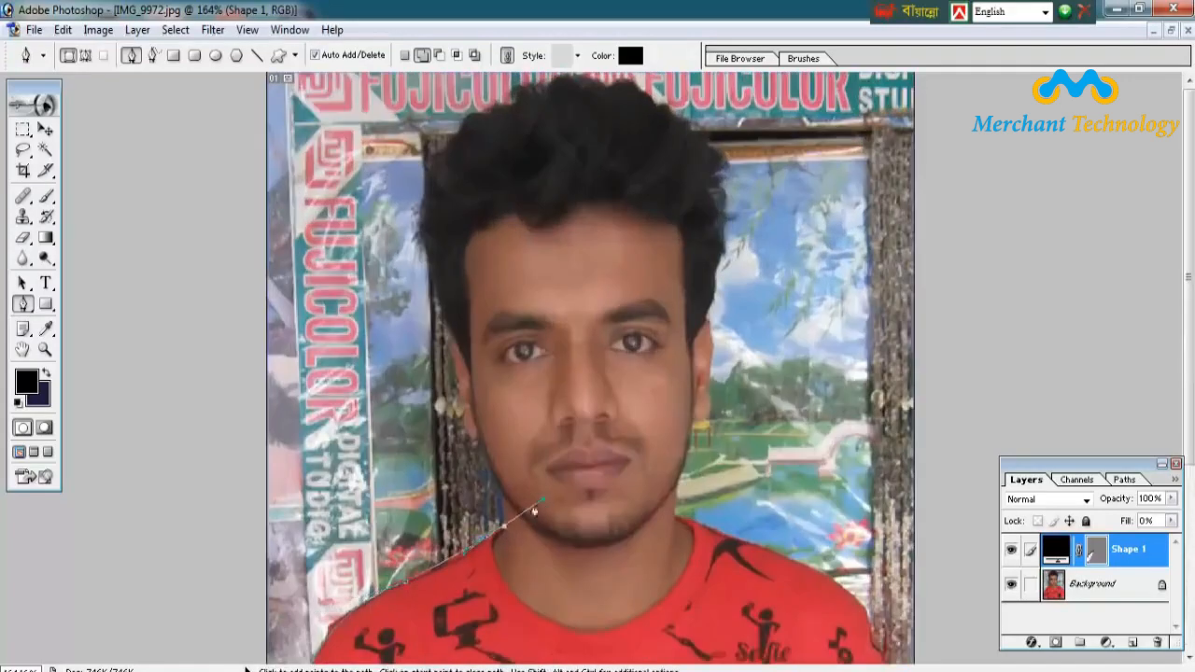
pyautogui.click(479, 439)
pyautogui.click(450, 342)
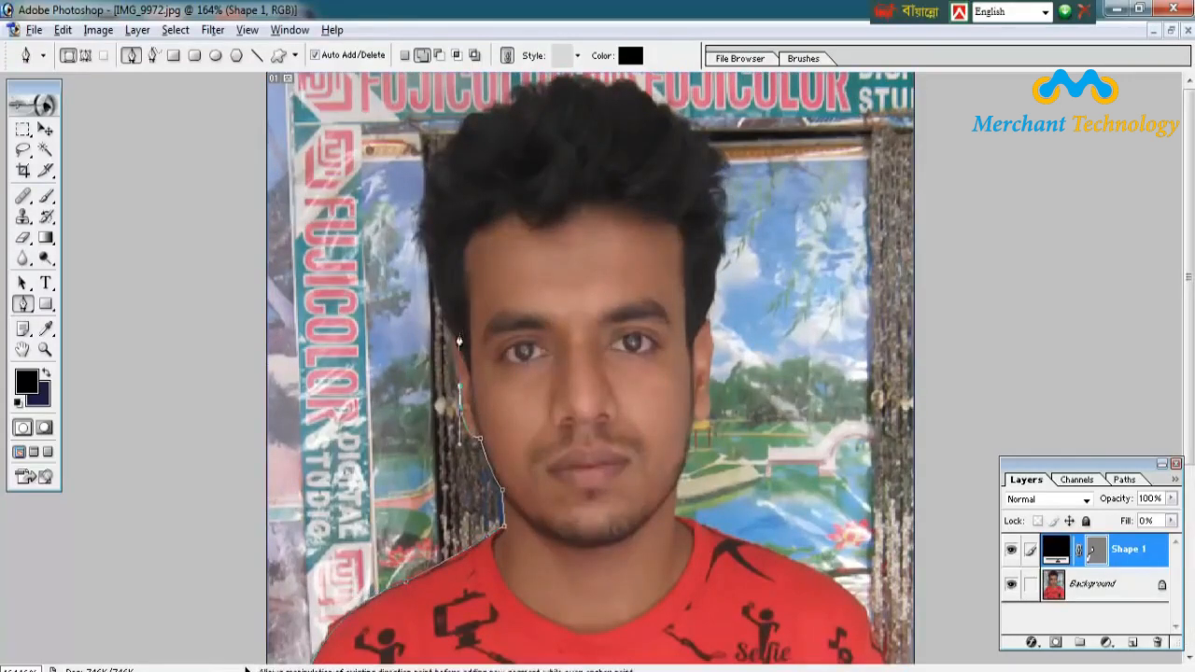
# Trace the pen outline over the hair and down the ear on the photo's right side with curved segments
pyautogui.moveTo(502, 108); pyautogui.dragTo(637, 56)
pyautogui.keyDown('alt'); pyautogui.click(501, 108); pyautogui.keyUp('alt')
pyautogui.moveTo(721, 237); pyautogui.dragTo(753, 463)
pyautogui.keyDown('alt'); pyautogui.click(721, 236); pyautogui.keyUp('alt')
pyautogui.keyDown('alt'); pyautogui.click(705, 322); pyautogui.keyUp('alt')
pyautogui.moveTo(705, 321); pyautogui.dragTo(696, 464)
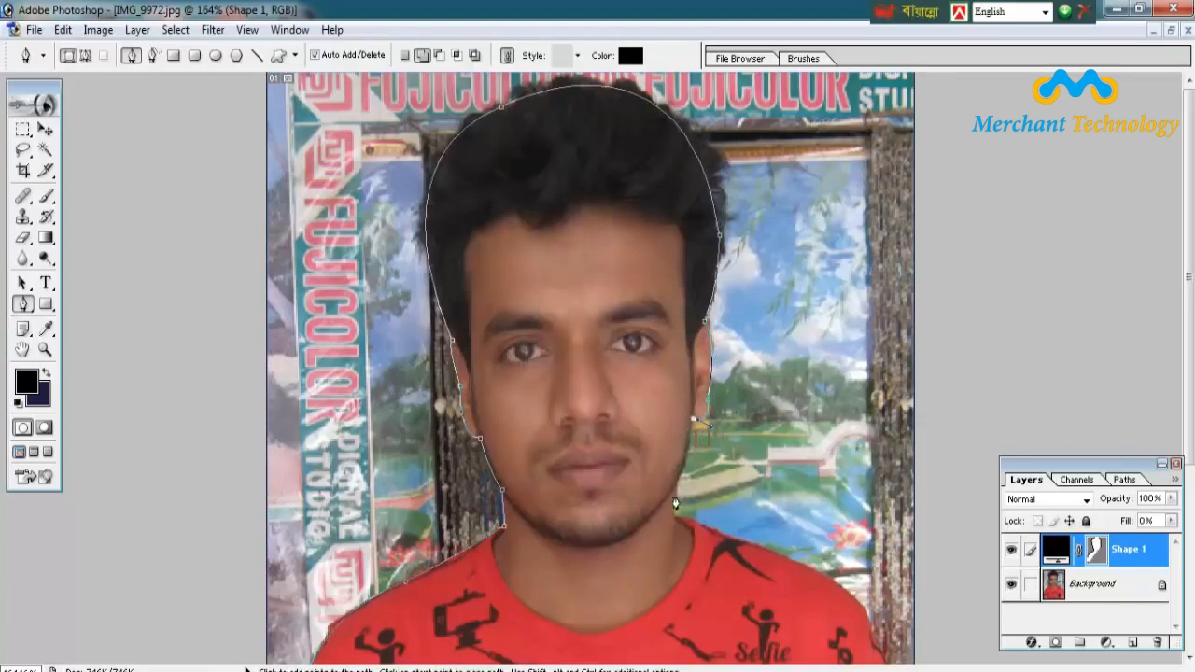
# Extend the pen outline down the neck, shoulder and sleeve to the photo's right edge
pyautogui.hotkey('ctrl', '-')
pyautogui.hotkey('ctrl', 'z')
pyautogui.moveTo(816, 523); pyautogui.dragTo(846, 566)
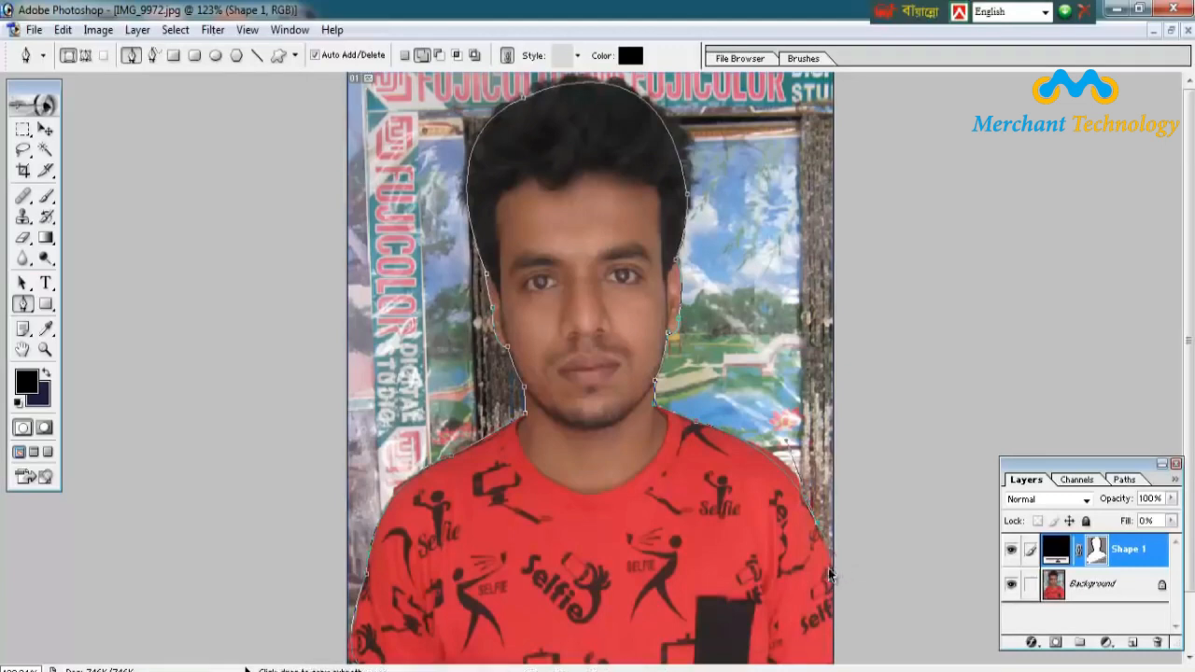
pyautogui.hotkey('ctrl', '-')
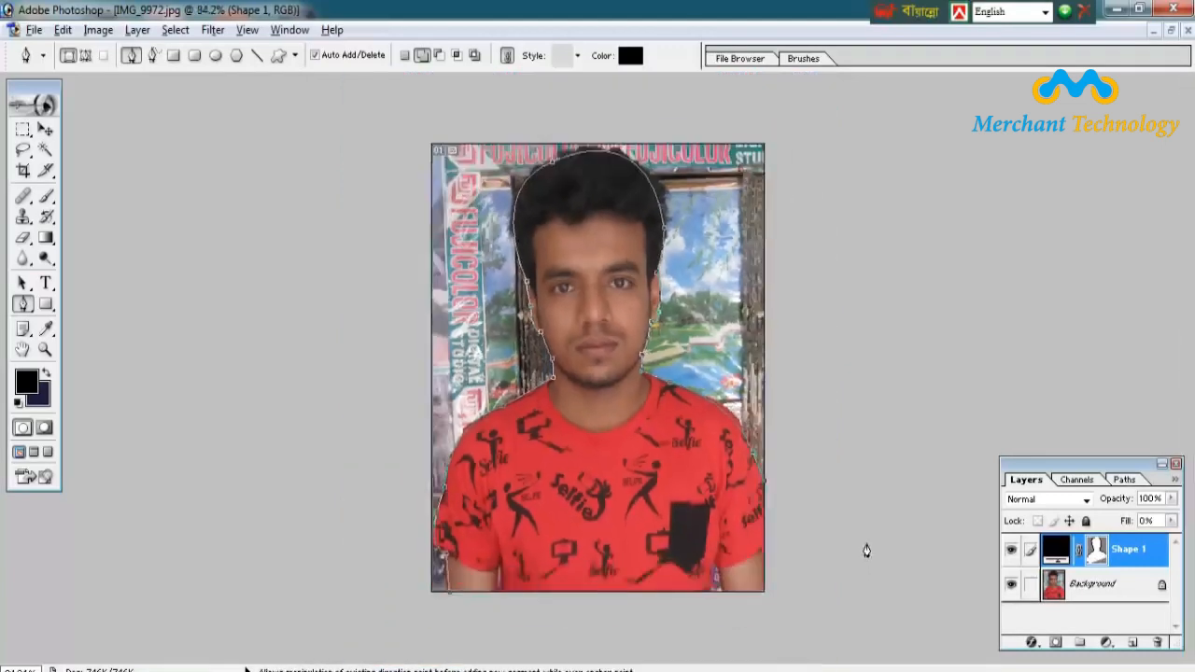
# Run the pen path around the outside of the photo and close it at its starting anchor point
pyautogui.hotkey('ctrl', '-')
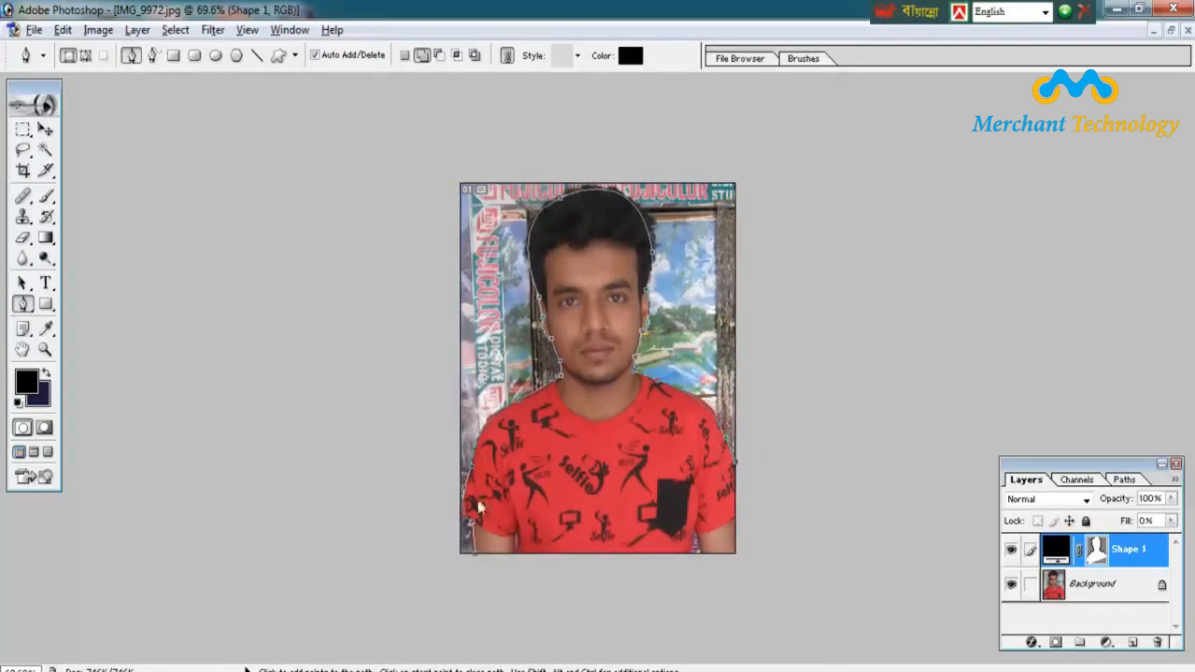
pyautogui.click(876, 443)
pyautogui.click(952, 284)
pyautogui.click(893, 123)
pyautogui.moveTo(747, 96); pyautogui.dragTo(759, 95)
pyautogui.click(440, 105)
pyautogui.click(308, 154)
pyautogui.click(378, 463)
pyautogui.click(441, 594)
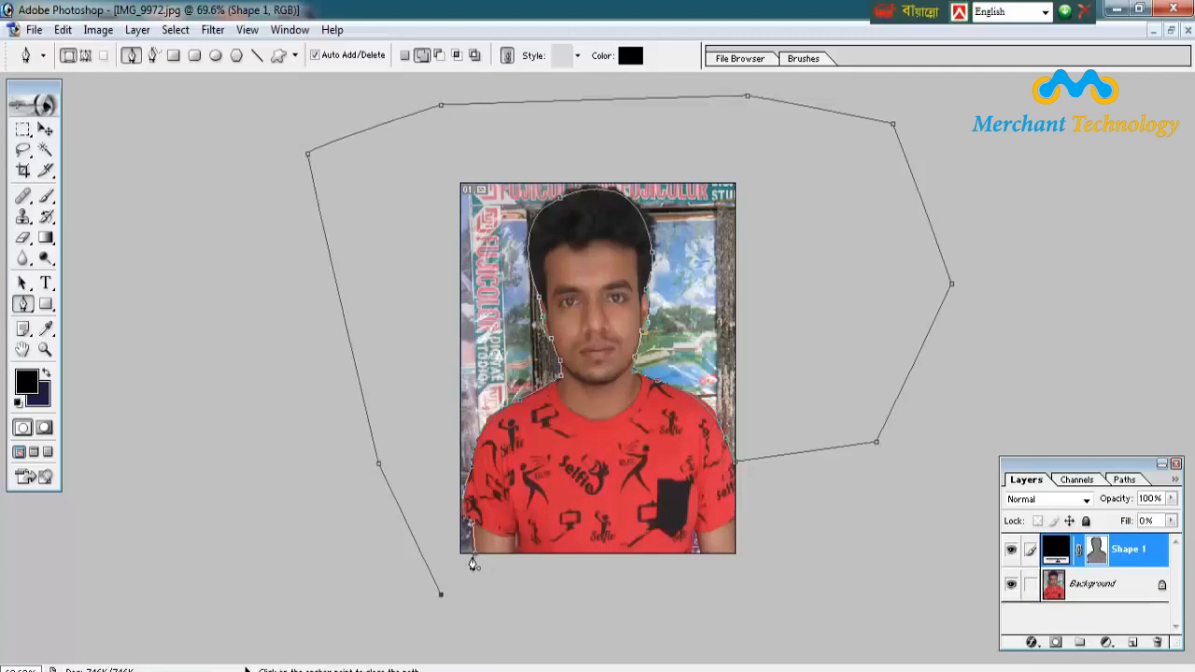
pyautogui.click(473, 560)
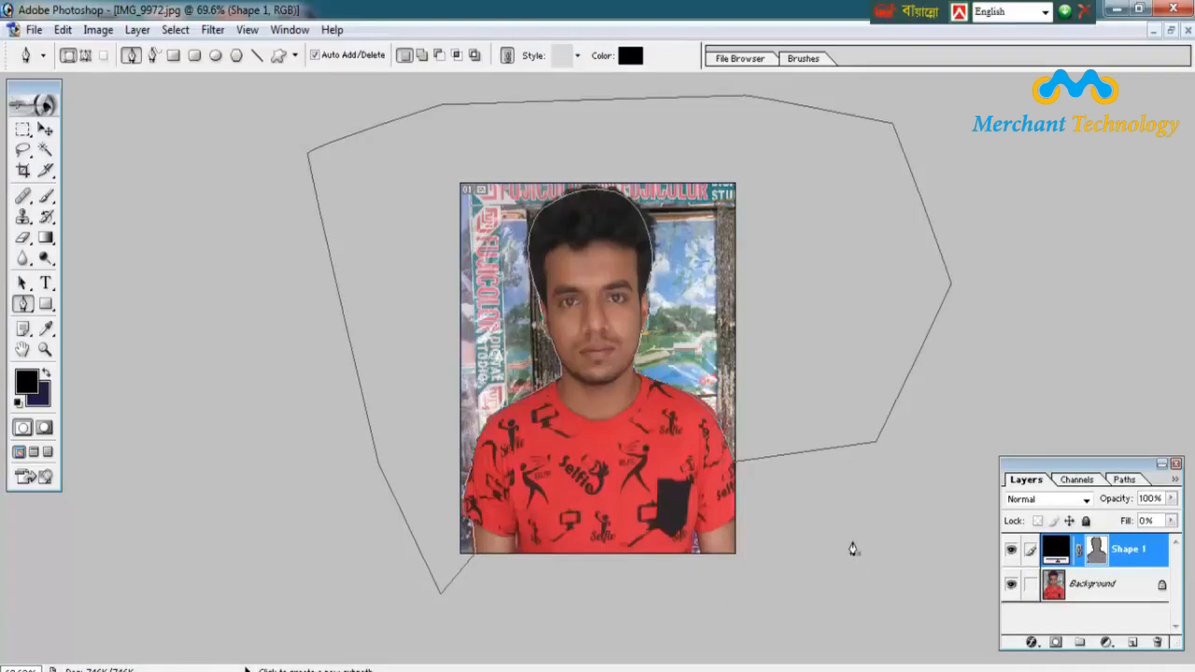
# Make a new anti-aliased selection from the pen path with a feather radius of 1 pixel
pyautogui.rightClick(710, 262)
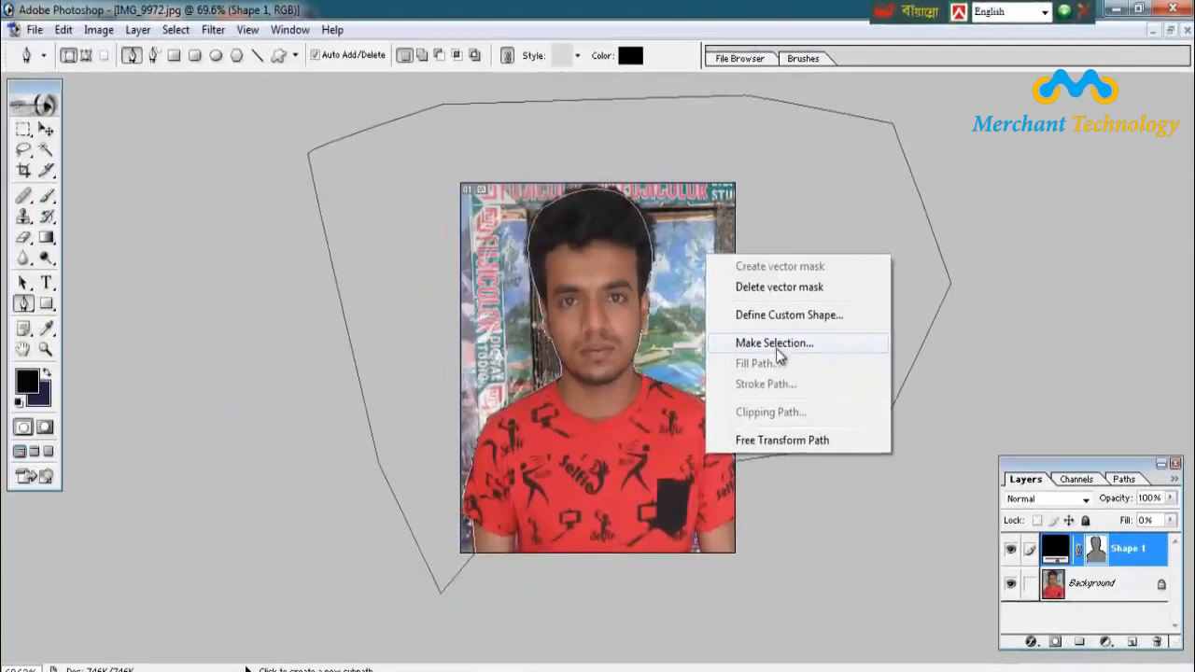
pyautogui.click(775, 344)
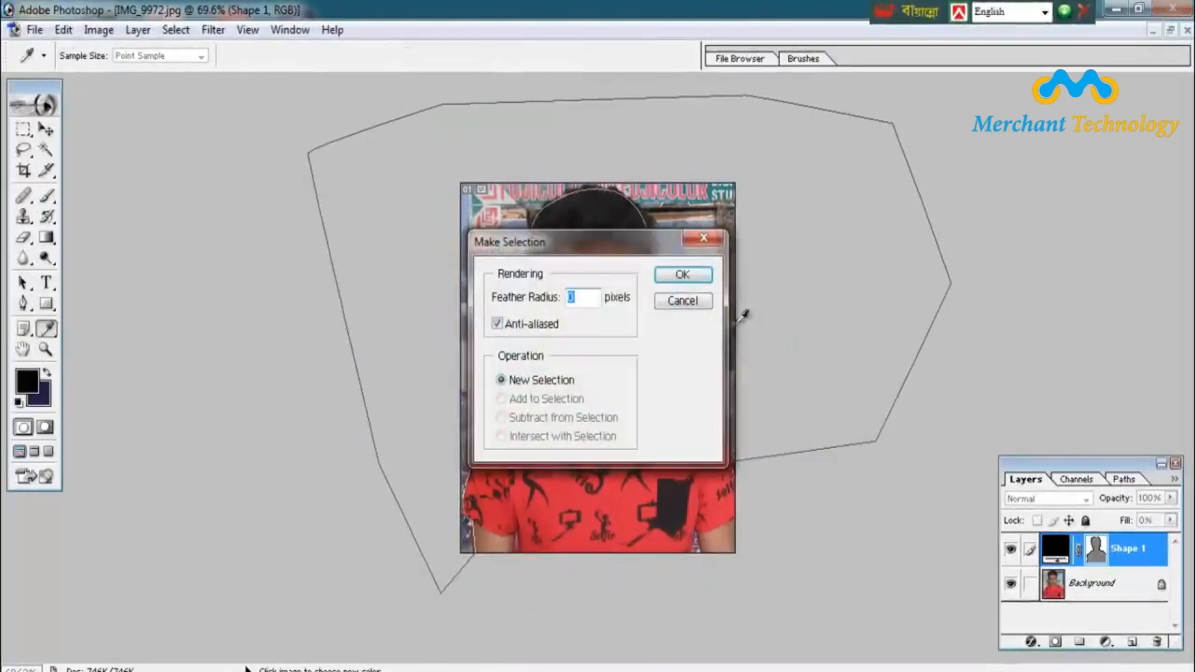
pyautogui.write('1')
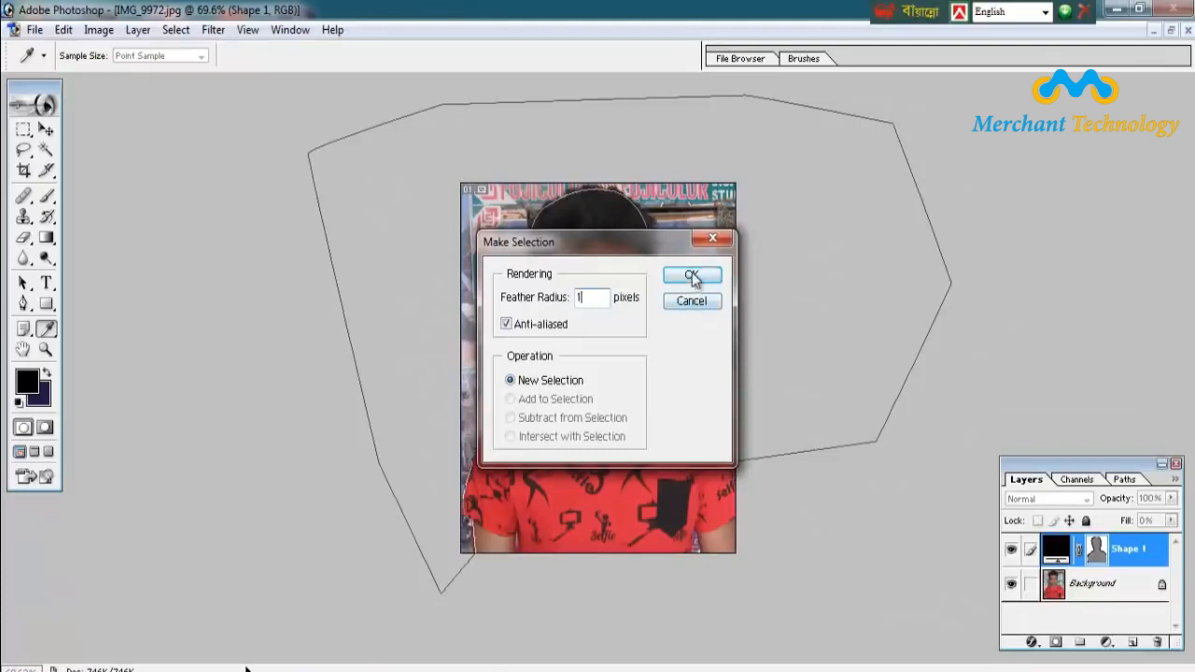
pyautogui.click(692, 277)
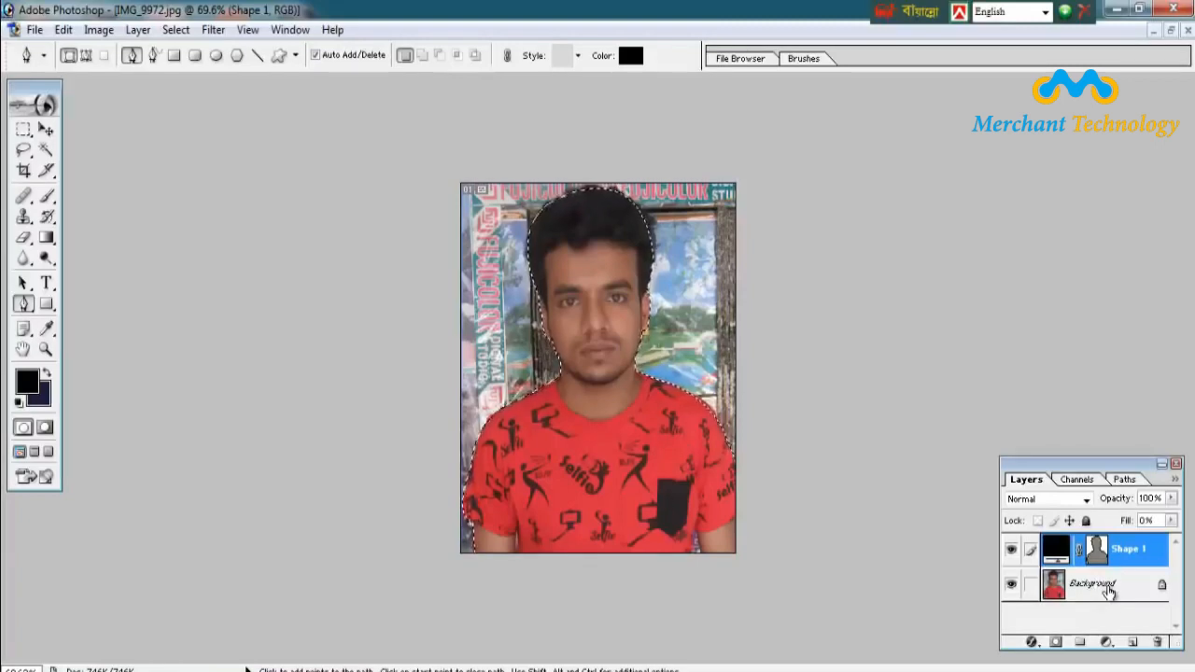
# Activate the Background layer and set the background colour to bright blue, #0DAFFB
pyautogui.click(1109, 589)
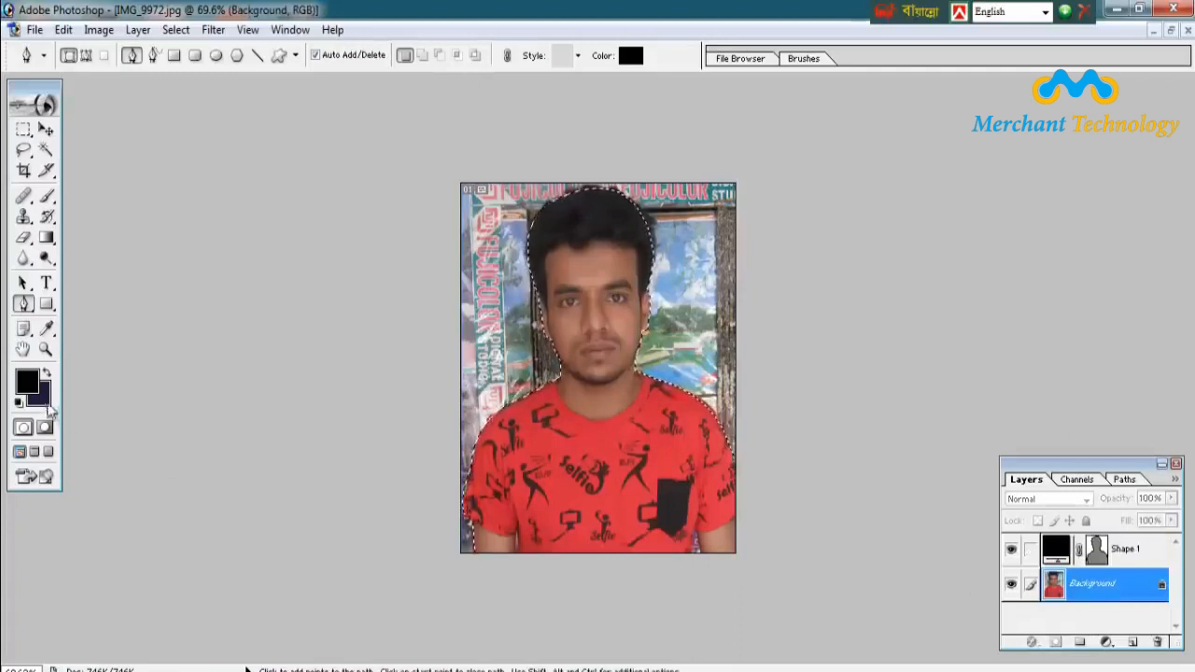
pyautogui.click(42, 400)
pyautogui.moveTo(393, 305); pyautogui.dragTo(458, 305)
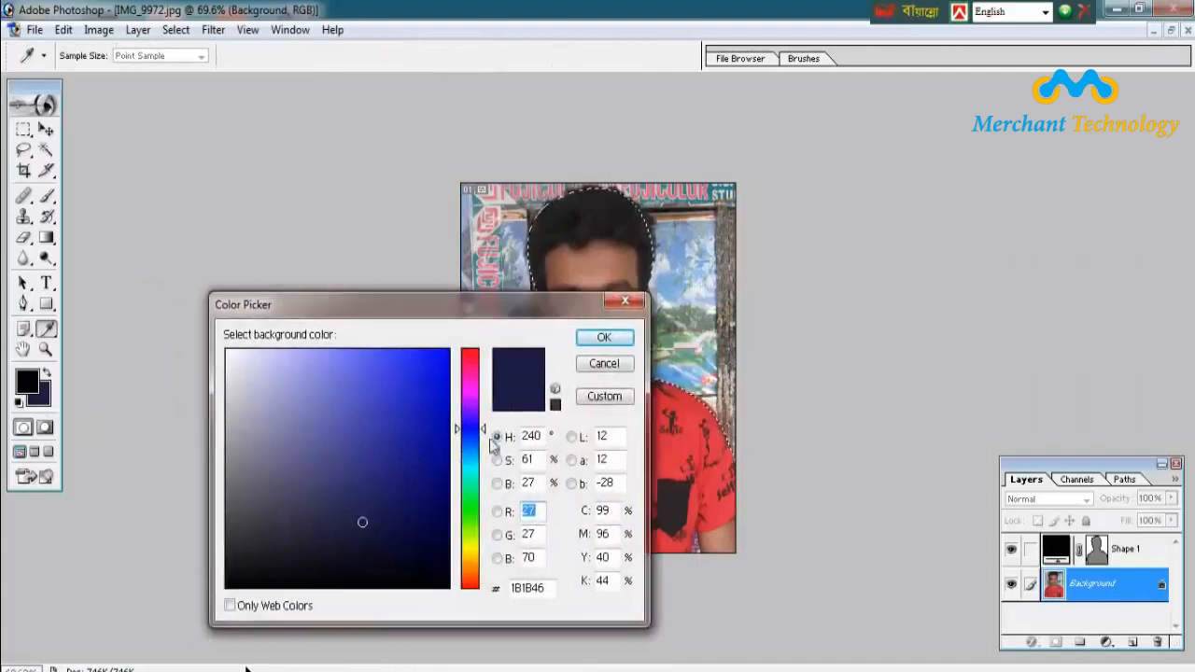
pyautogui.moveTo(485, 434); pyautogui.dragTo(487, 463)
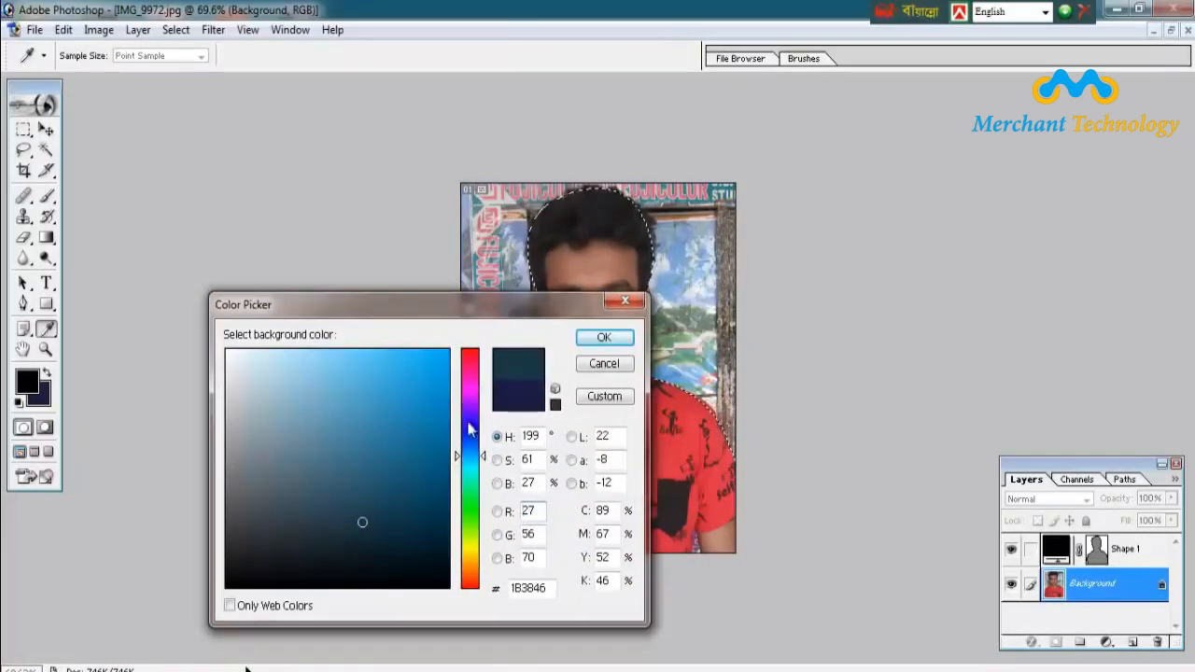
pyautogui.click(438, 353)
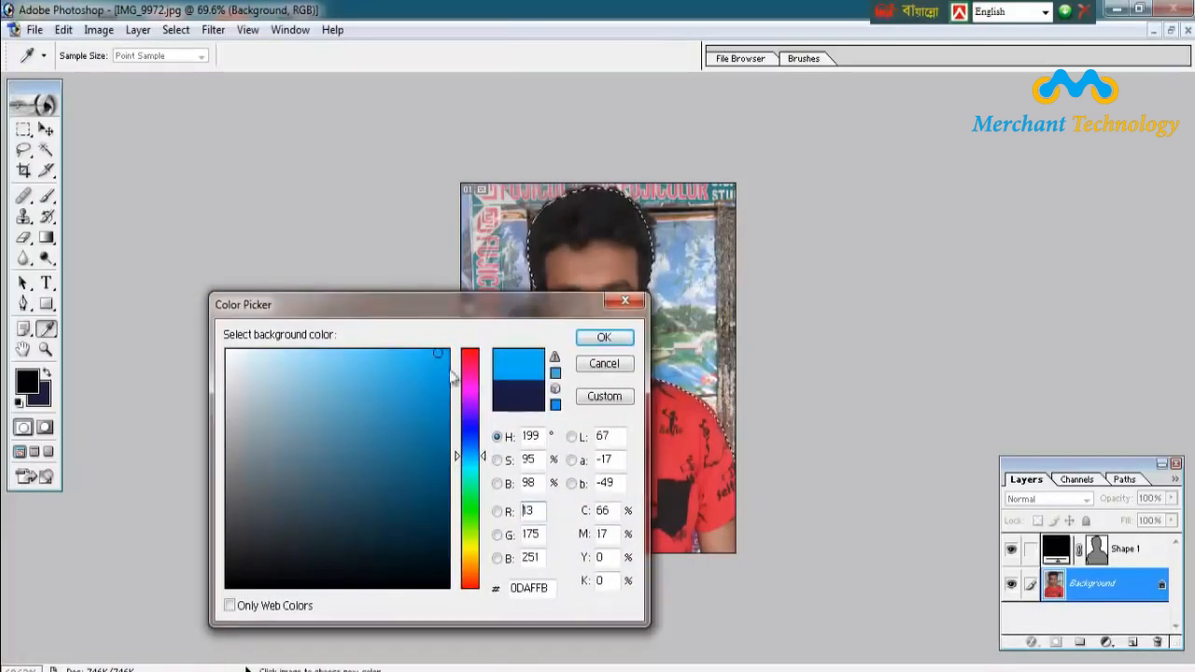
pyautogui.click(606, 338)
# Delete the selected backdrop on the Background layer so the blue background colour replaces it, and deselect
pyautogui.press('p')
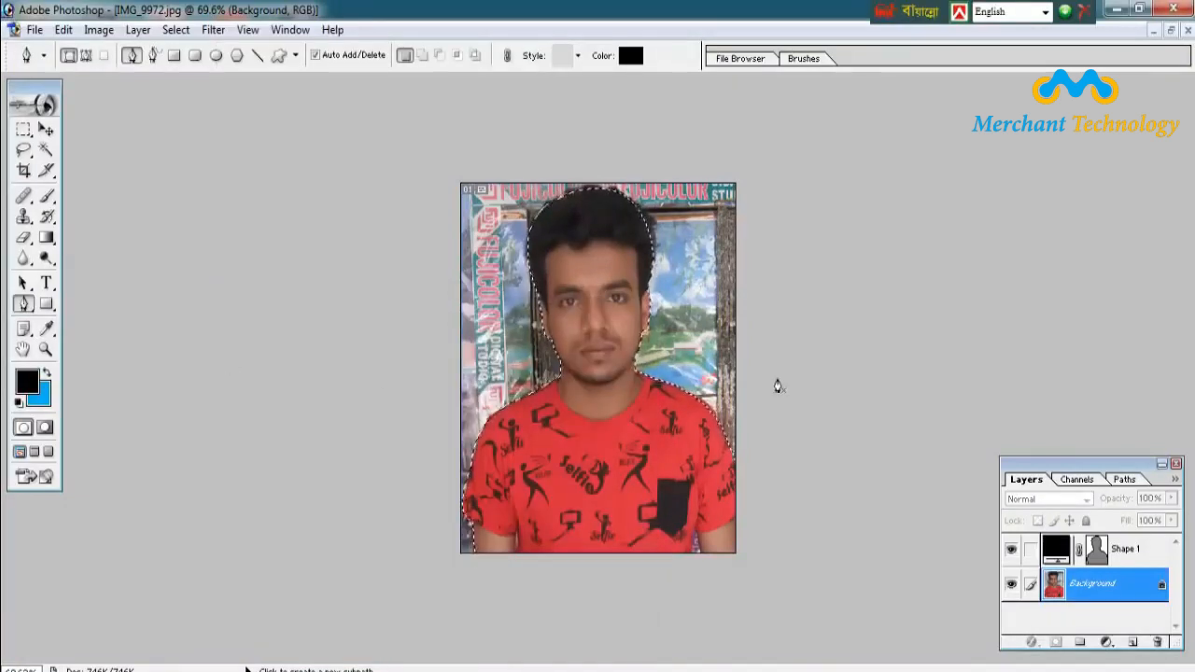
pyautogui.press('Delete')
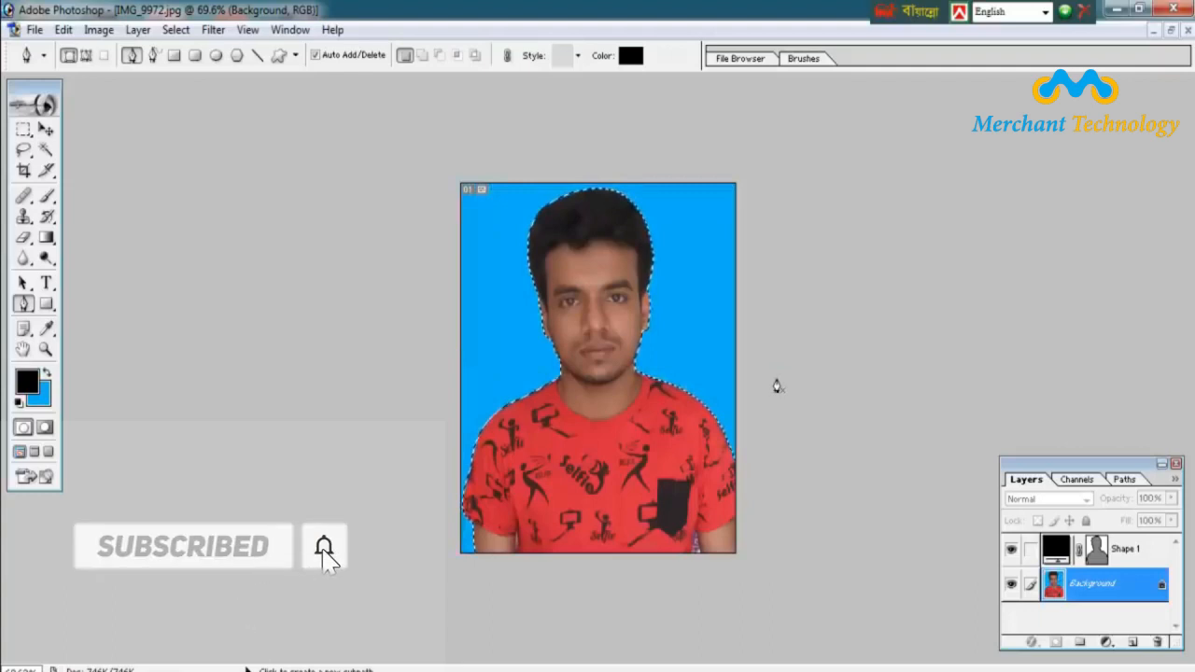
pyautogui.hotkey('ctrl', '0')
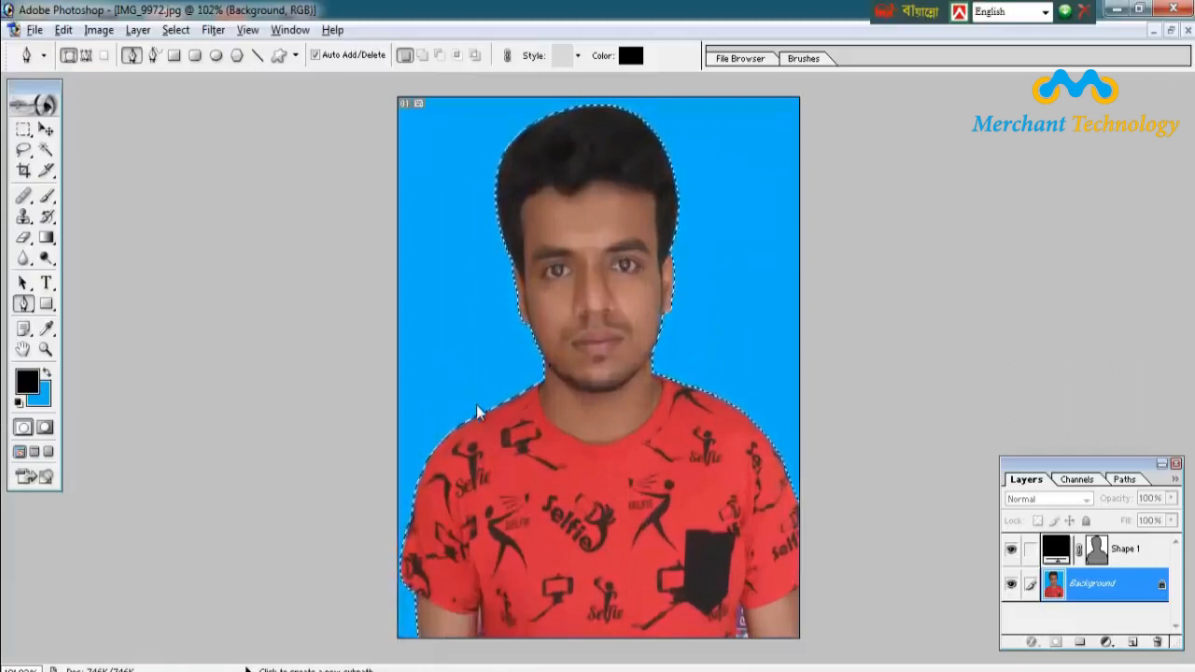
pyautogui.hotkey('ctrl', 'd')
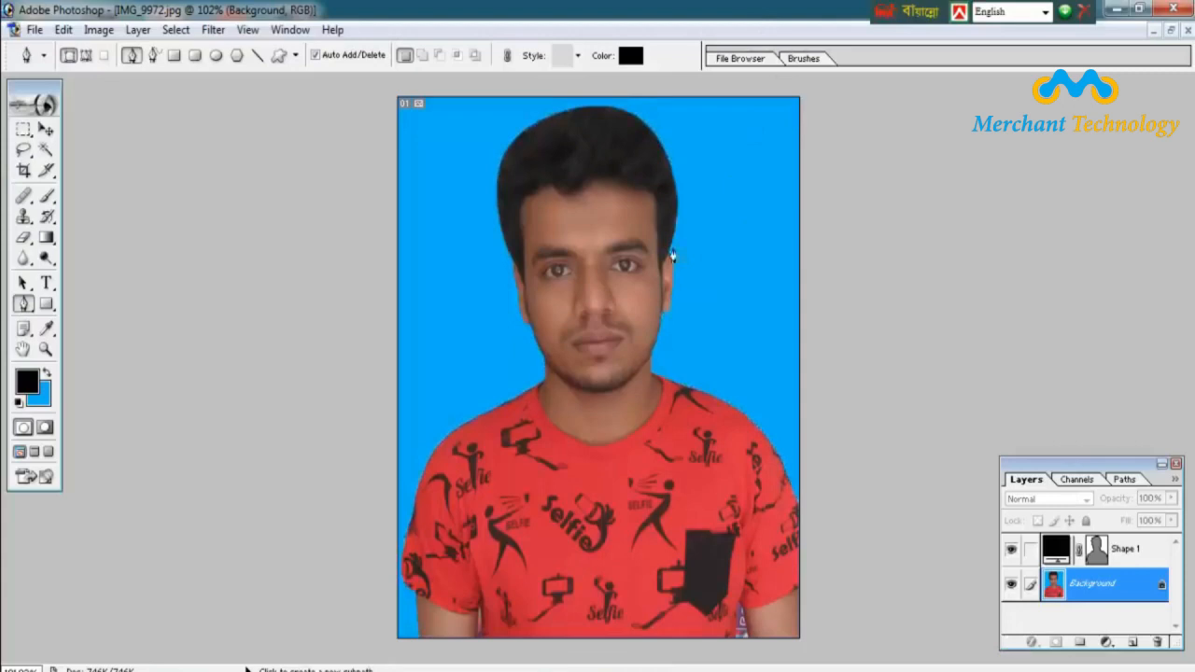
# Select the whole image, rotate it 2.1° clockwise with Free Transform to straighten the head, and deselect
pyautogui.scroll(-1, 670, 255)
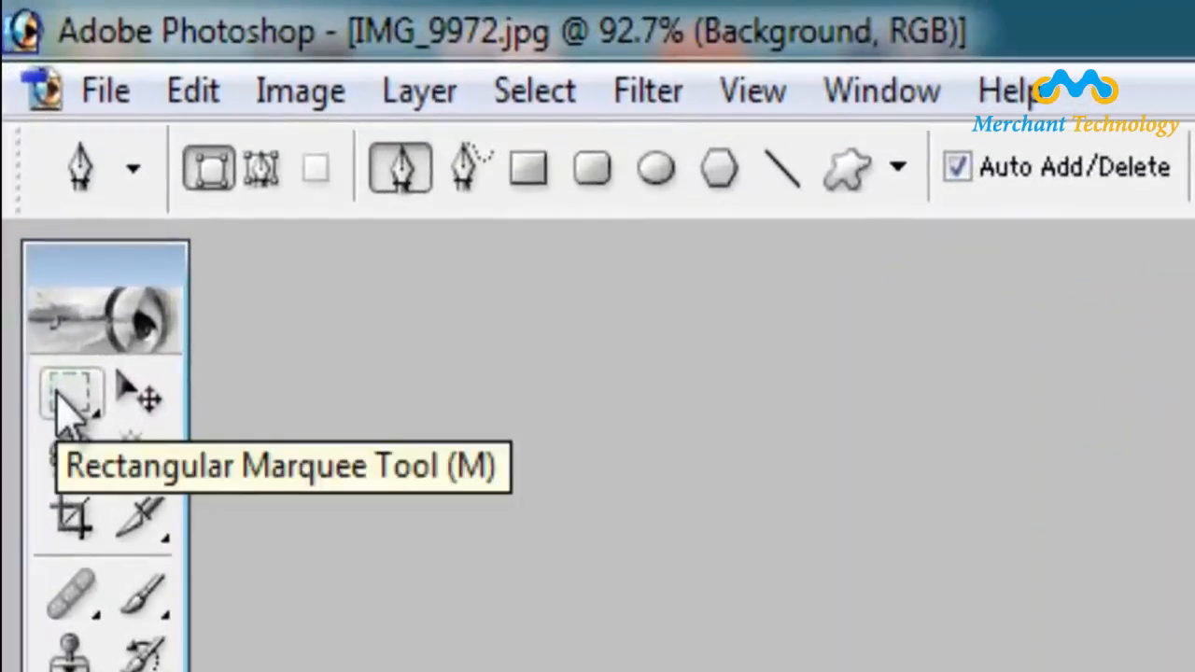
pyautogui.click(62, 396)
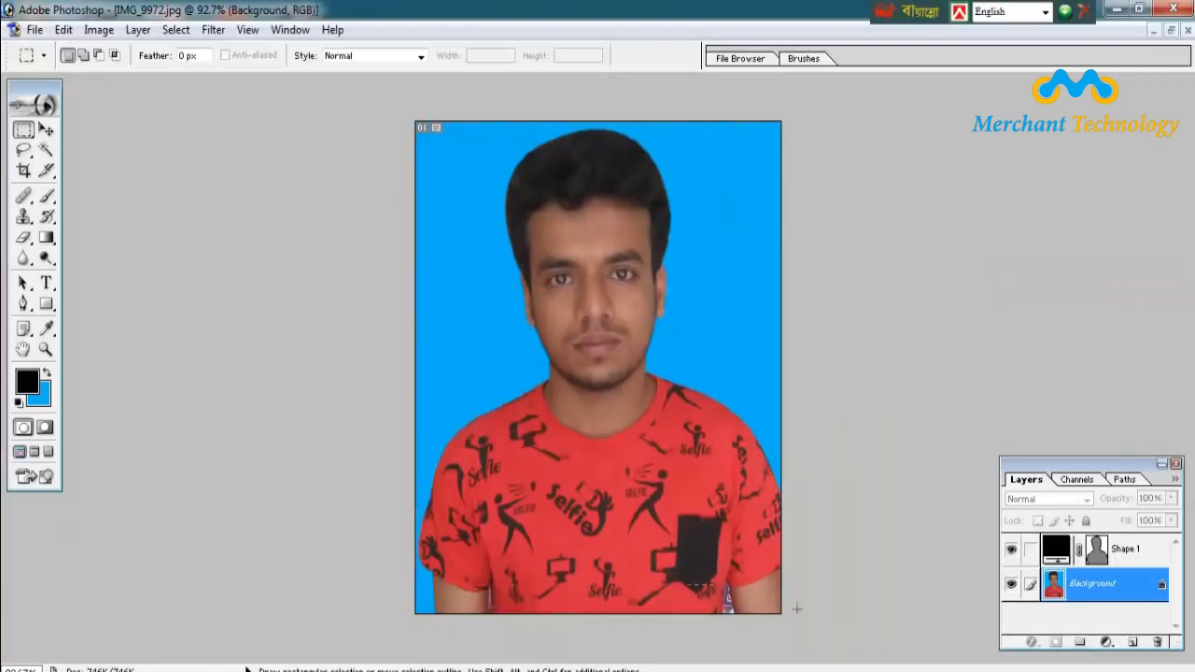
pyautogui.hotkey('ctrl', 'a')
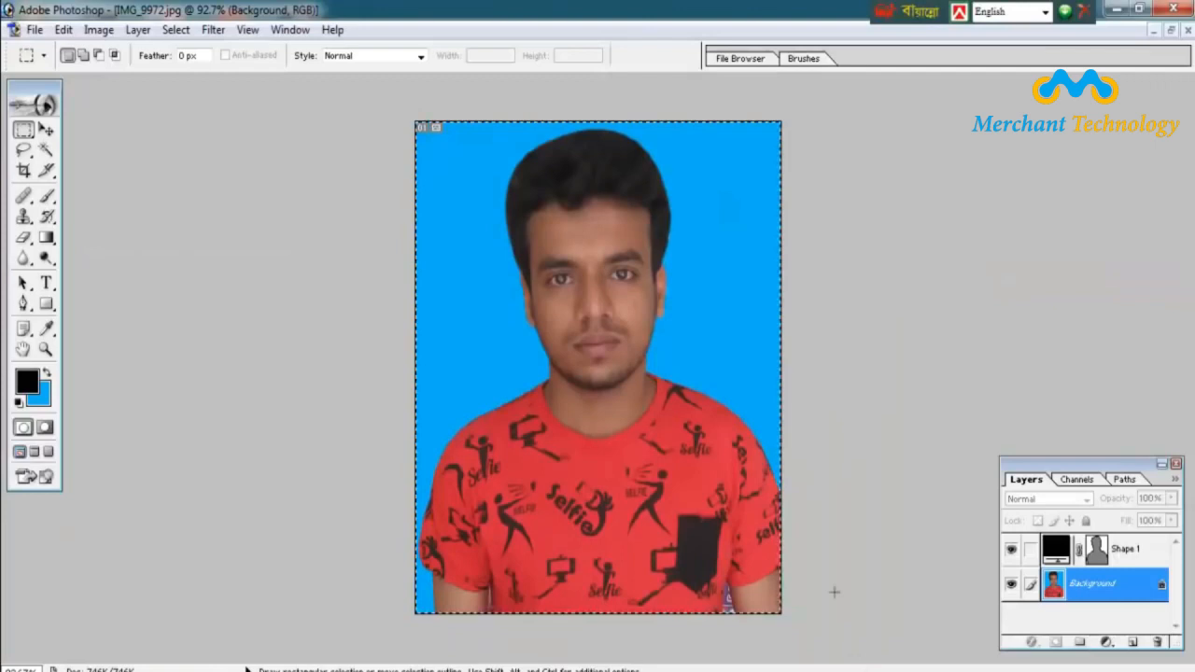
pyautogui.hotkey('ctrl', 'c')
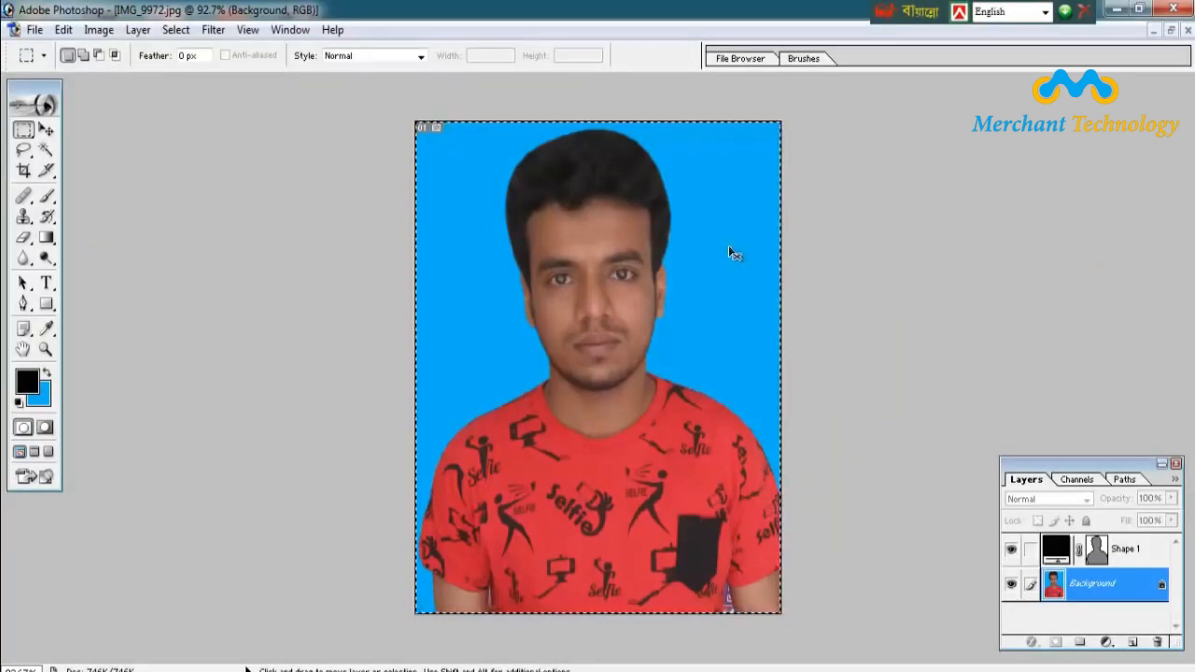
pyautogui.hotkey('ctrl', 't')
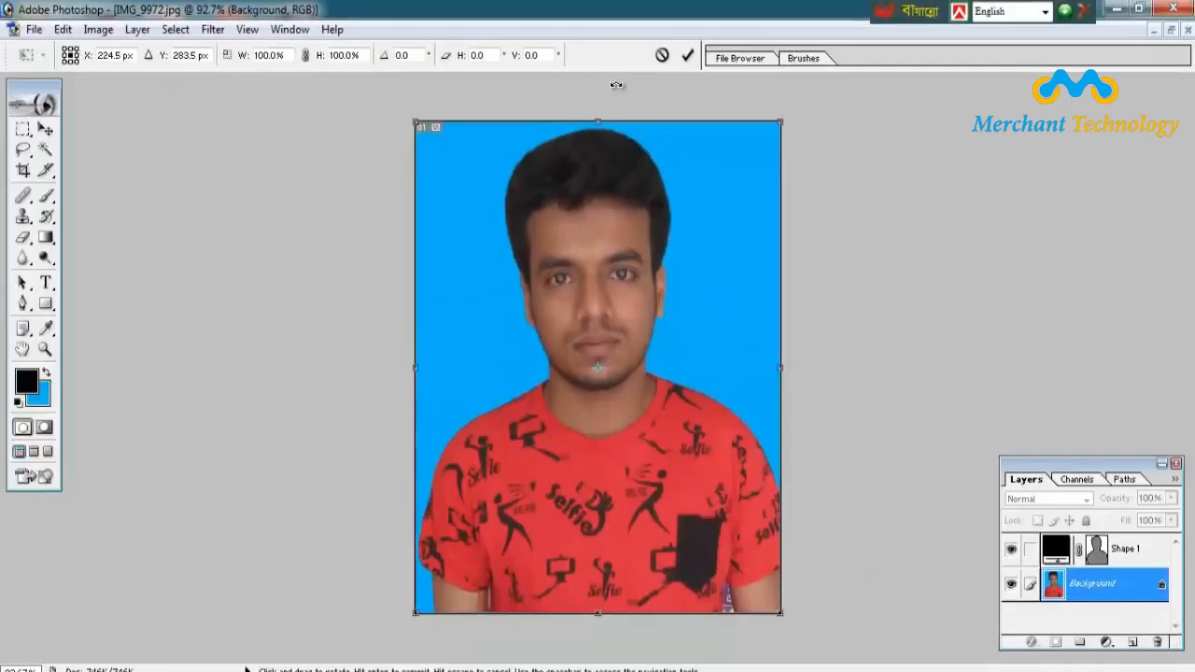
pyautogui.moveTo(619, 84)
pyautogui.mouseDown()
pyautogui.moveTo(678, 107)
pyautogui.moveTo(582, 86)
pyautogui.moveTo(619, 89)
pyautogui.mouseUp()
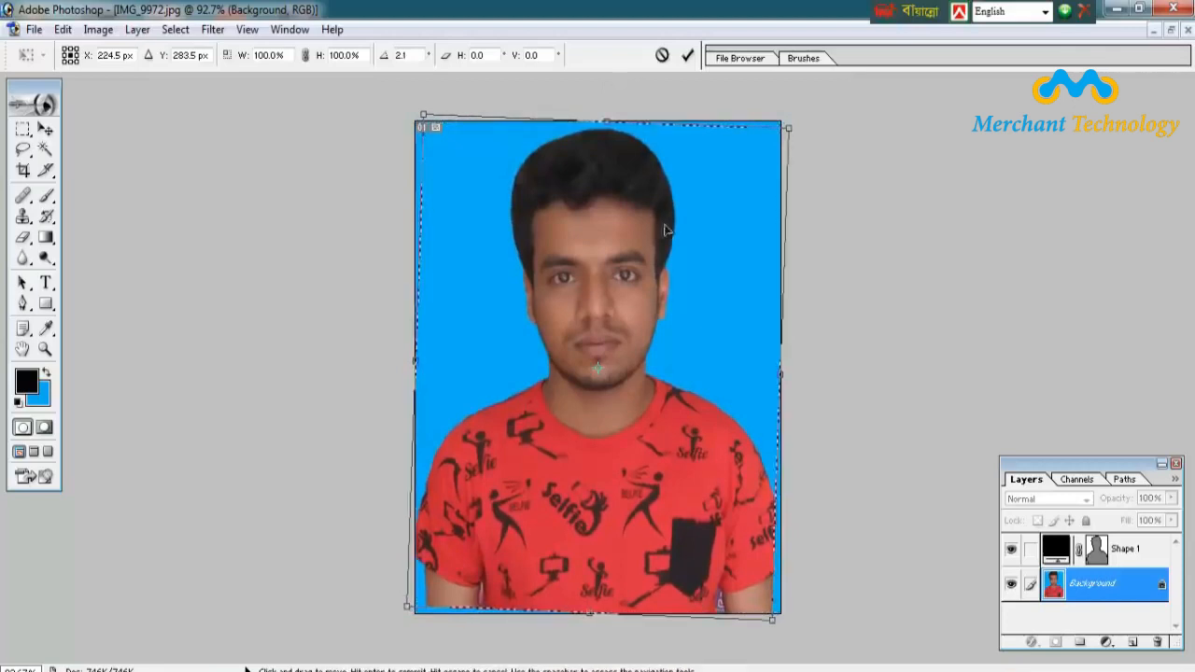
pyautogui.press('Escape')
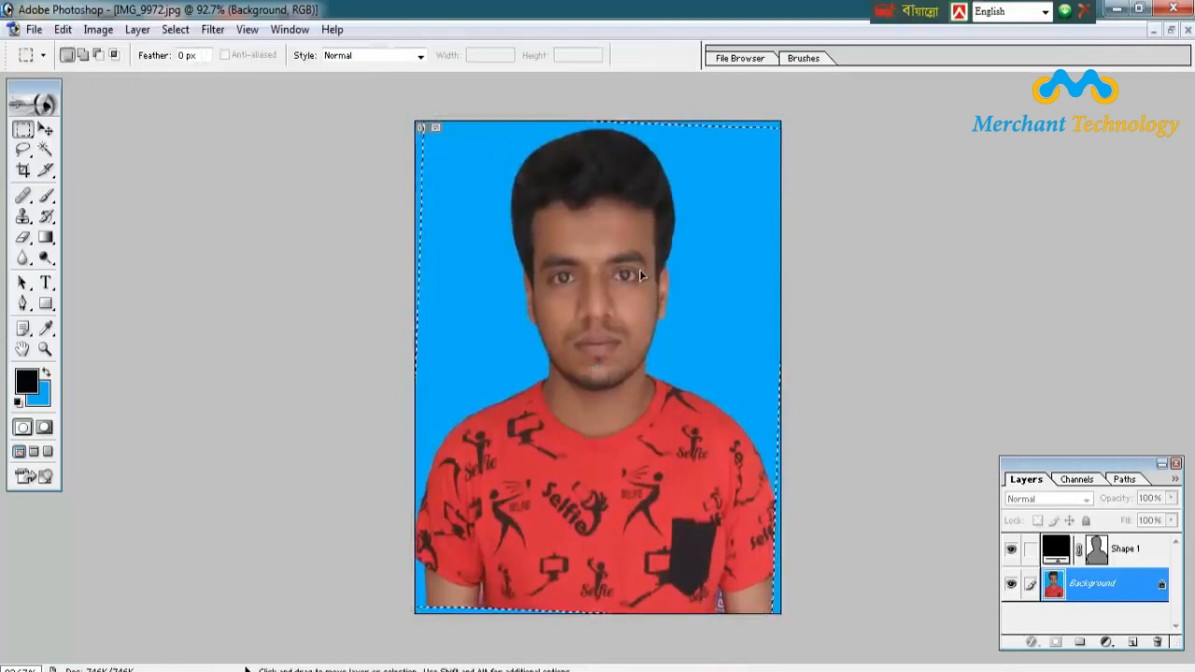
pyautogui.hotkey('ctrl', 'd')
# Crop the portrait to 38 × 48 mm at 300 pixels/inch, framing the head and upper chest inside the rotated edges
pyautogui.click(23, 172)
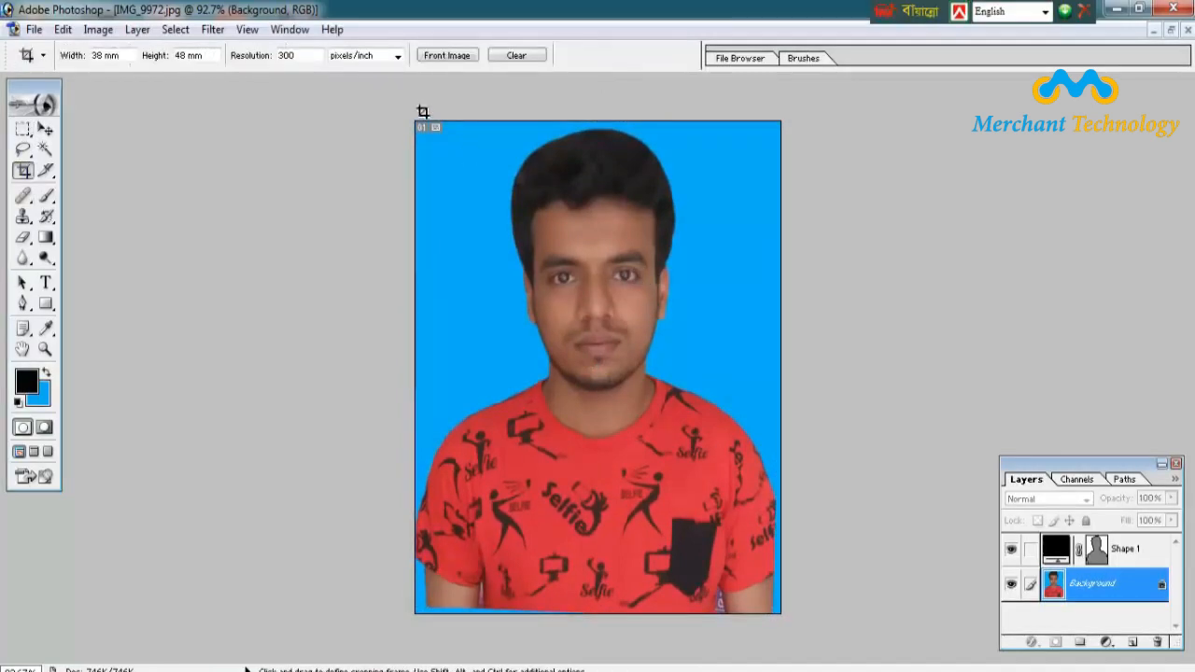
pyautogui.moveTo(789, 570); pyautogui.dragTo(790, 569)
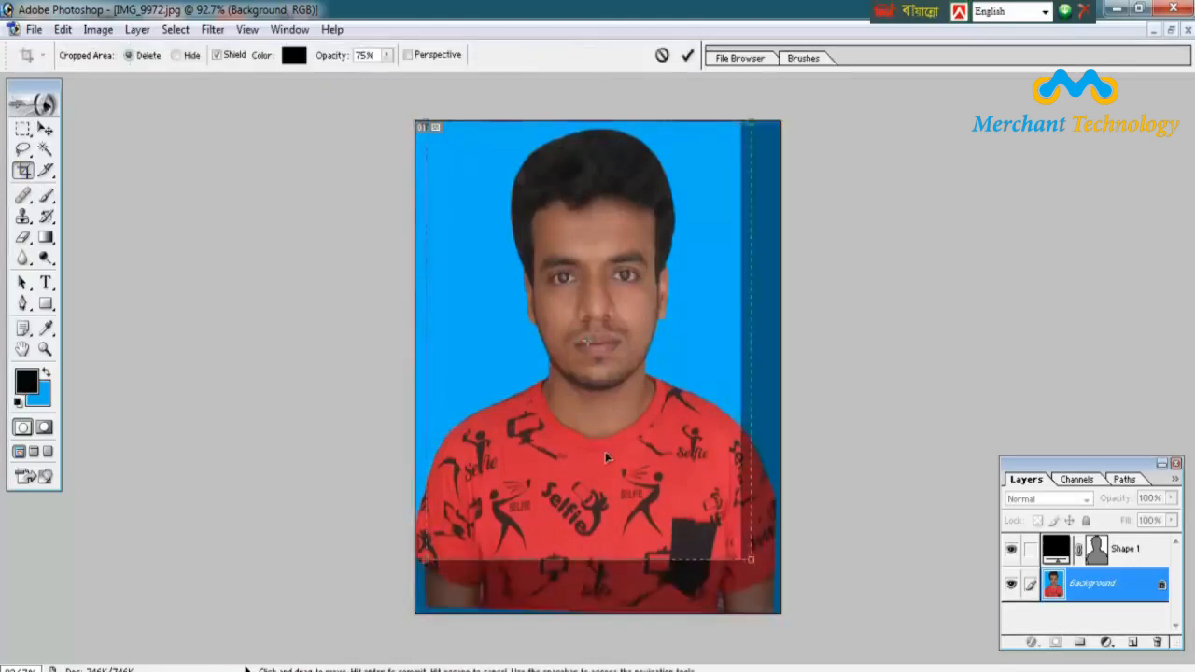
pyautogui.moveTo(628, 439); pyautogui.dragTo(641, 439)
pyautogui.press('Return')
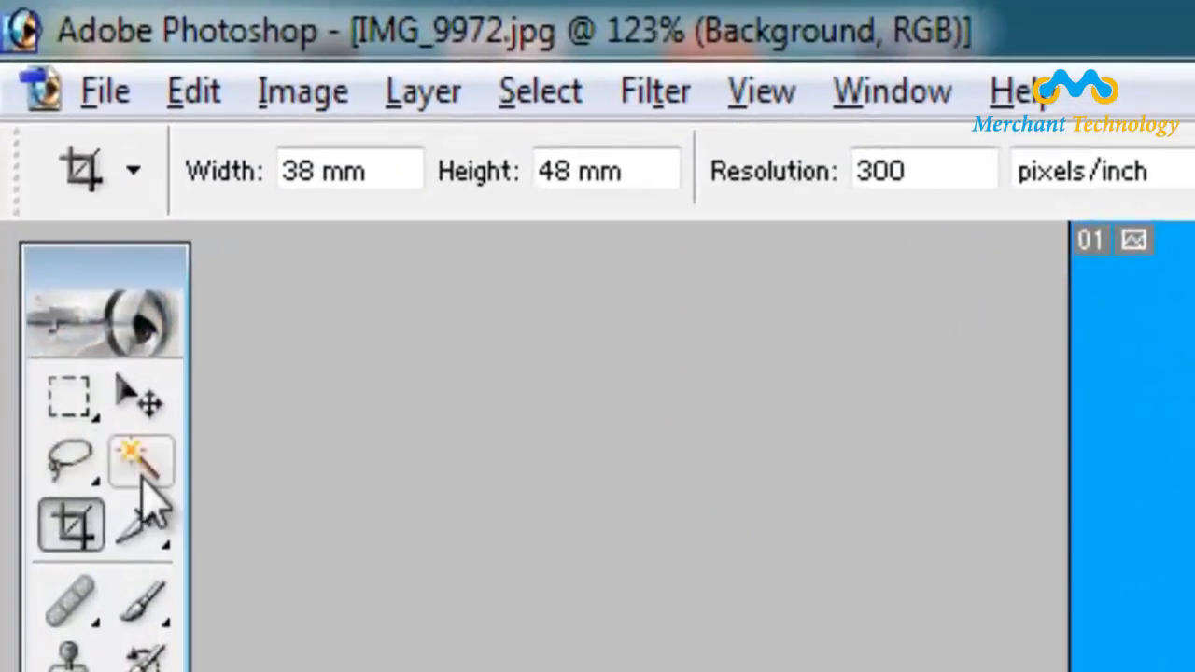
# Select the skin of the face, both ears and the neck with the Magic Wand at tolerance 32, adding each area to the selection
pyautogui.click(140, 471)
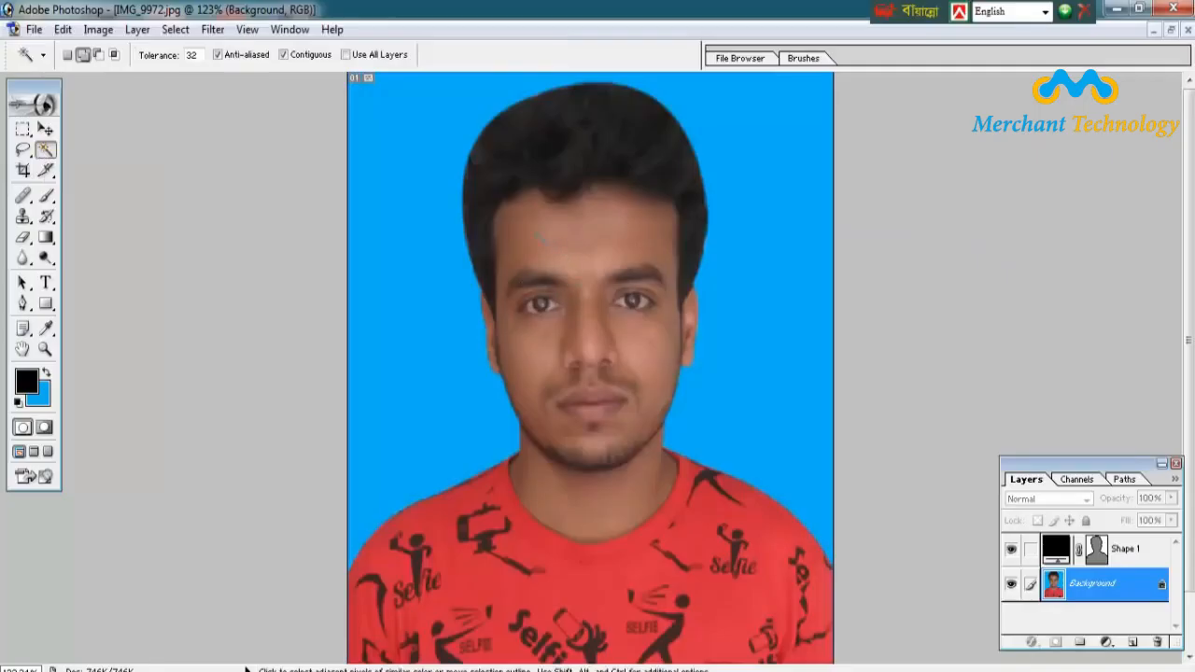
pyautogui.click(537, 235)
pyautogui.click(562, 381)
pyautogui.click(515, 266)
pyautogui.click(509, 224)
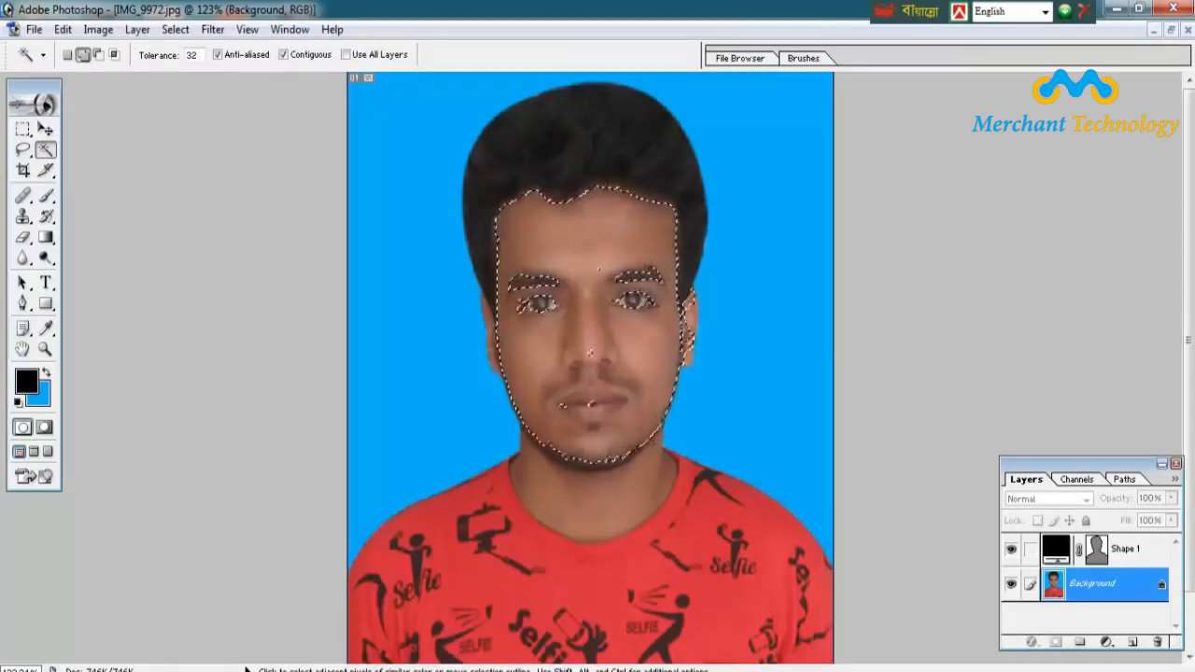
pyautogui.click(691, 323)
pyautogui.click(593, 504)
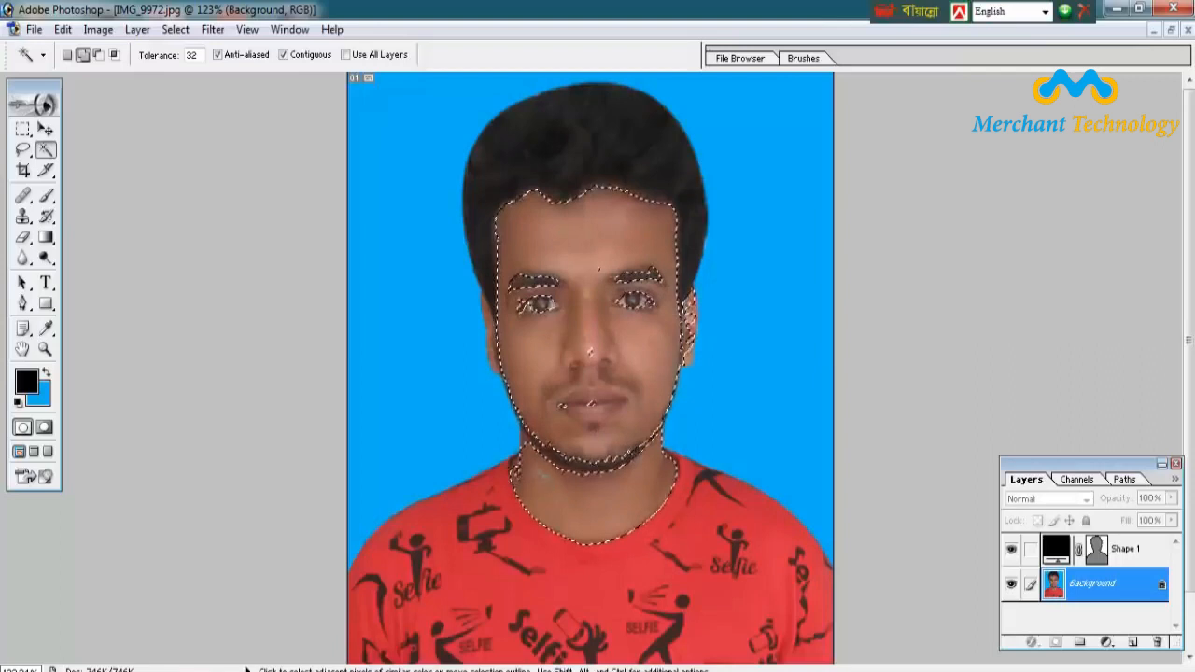
pyautogui.click(489, 342)
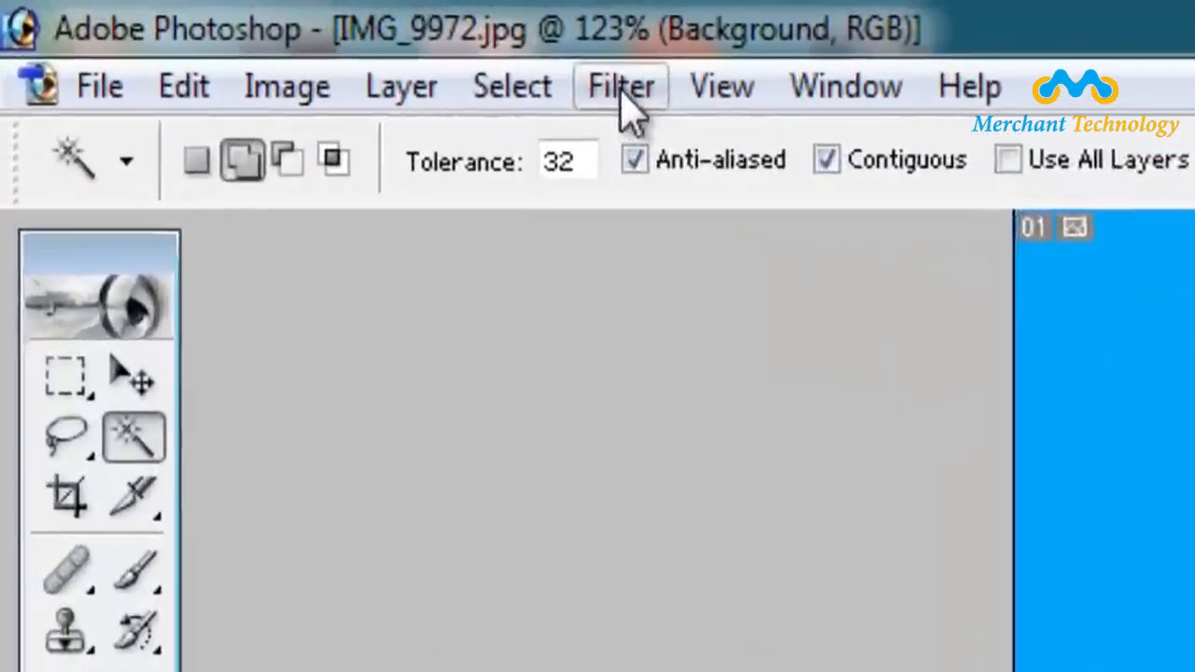
# Feather the skin selection by 5 pixels
pyautogui.click(517, 102)
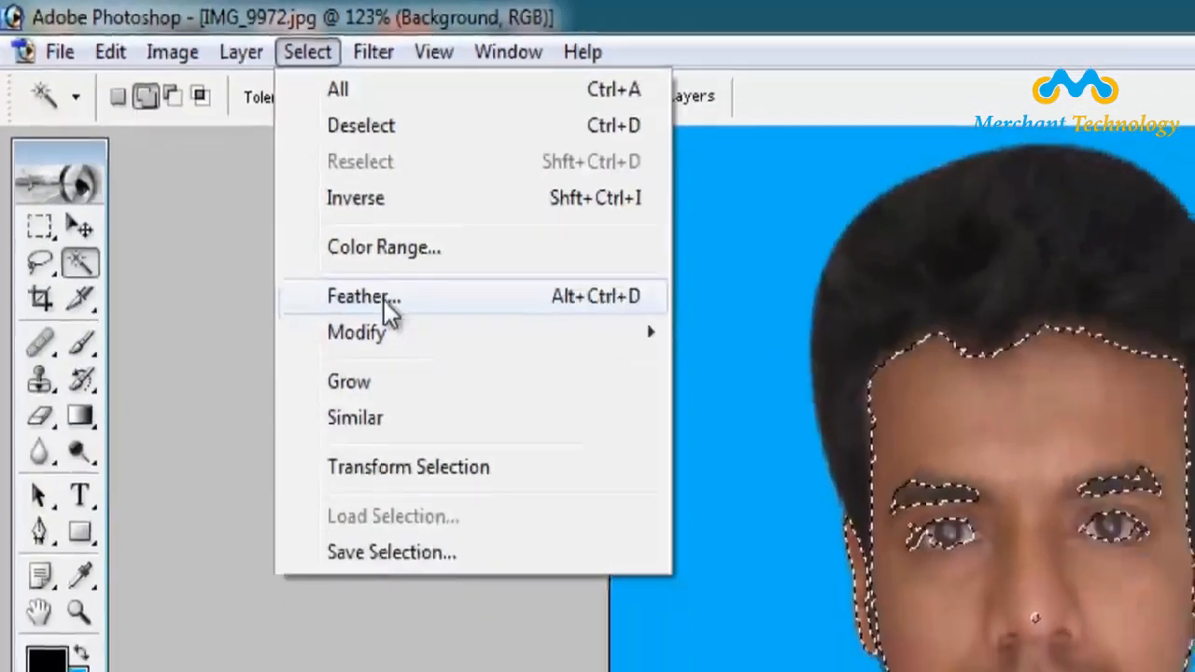
pyautogui.click(700, 512)
pyautogui.write('5')
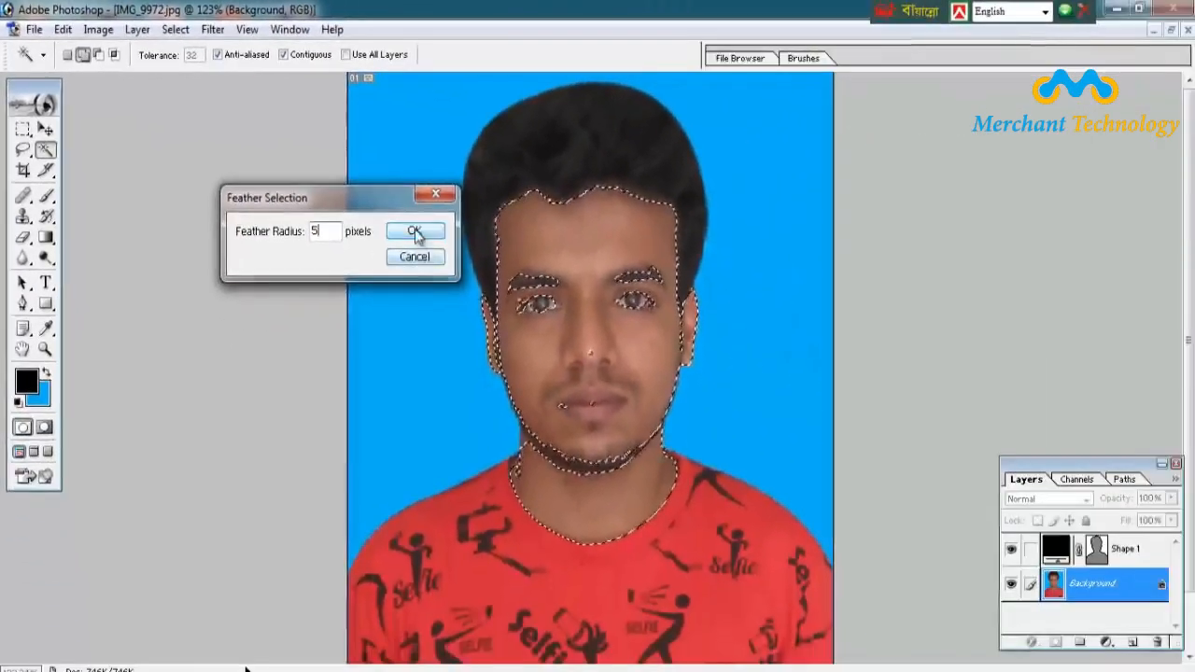
pyautogui.click(677, 376)
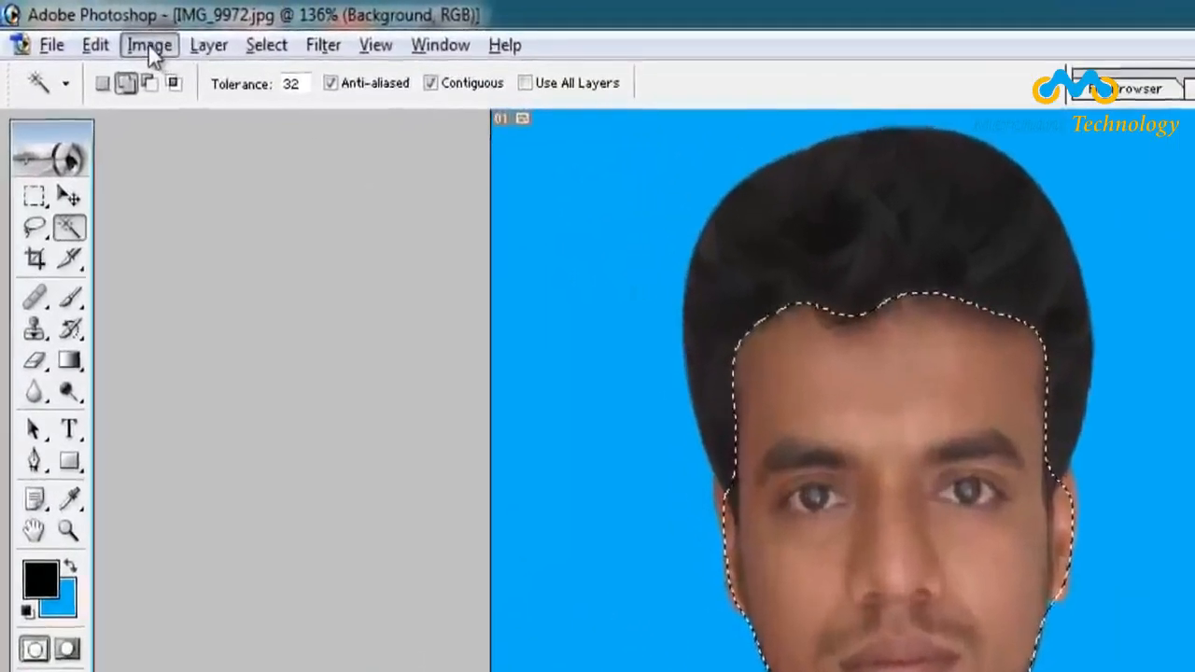
# Brighten the selected skin with an RGB Curves adjustment, raising the midtone point to input 114, output 156
pyautogui.click(100, 31)
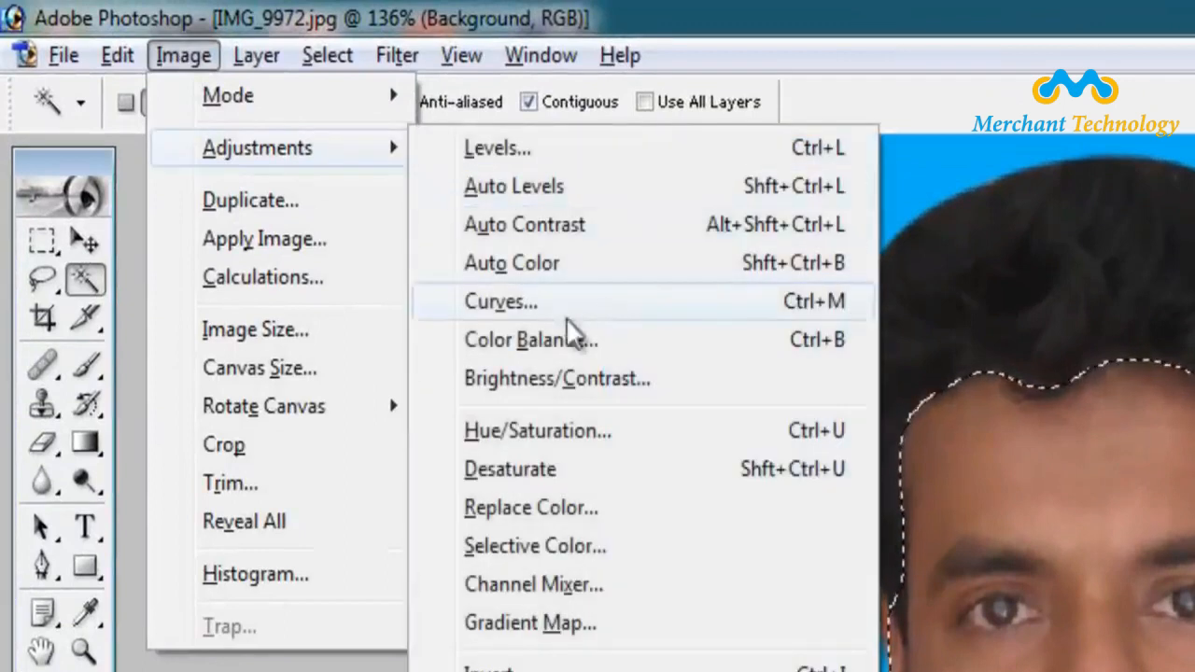
pyautogui.click(598, 306)
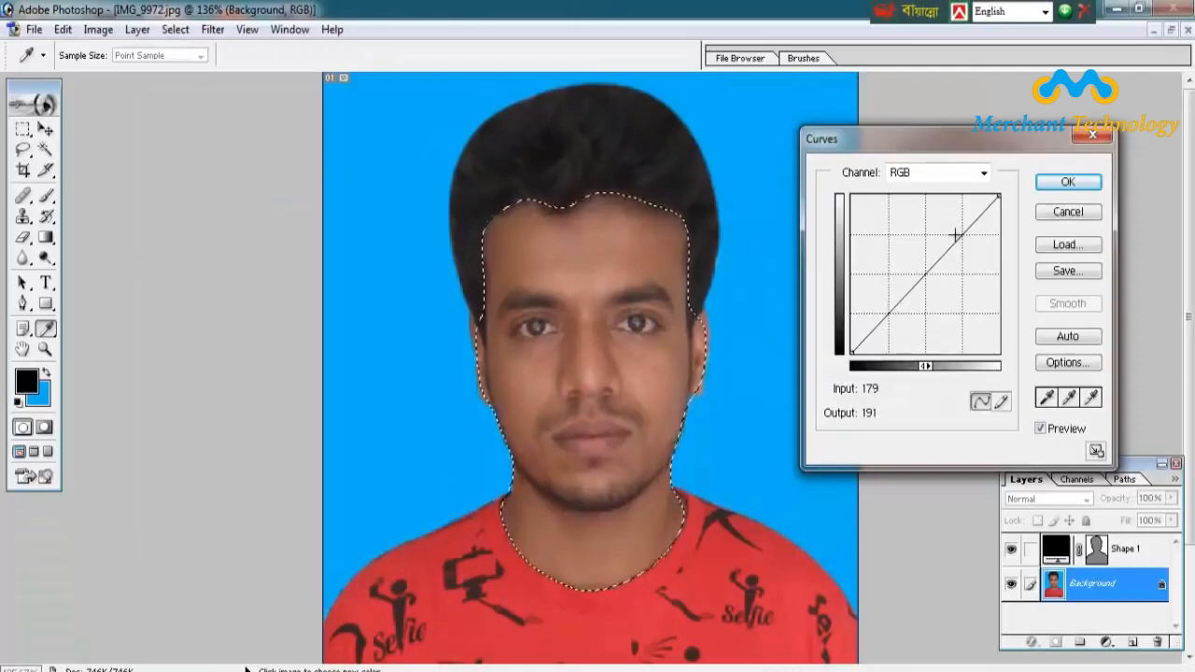
pyautogui.moveTo(921, 282)
pyautogui.mouseDown()
pyautogui.moveTo(921, 265)
pyautogui.moveTo(932, 280)
pyautogui.mouseUp()
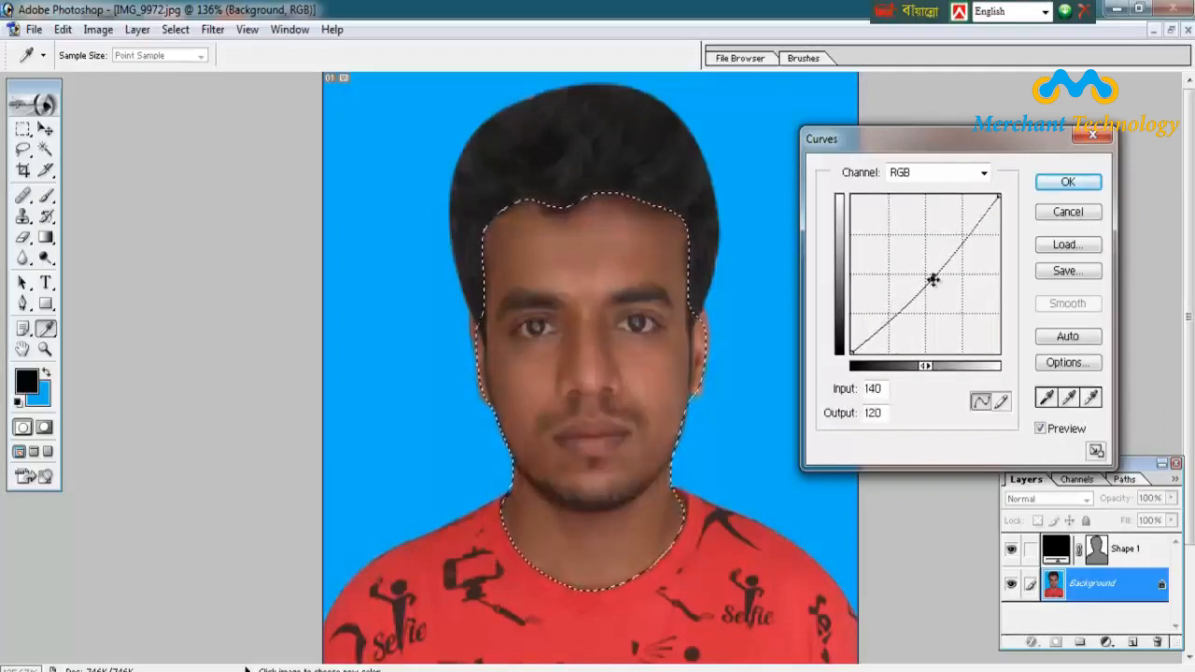
pyautogui.moveTo(933, 280); pyautogui.dragTo(918, 256)
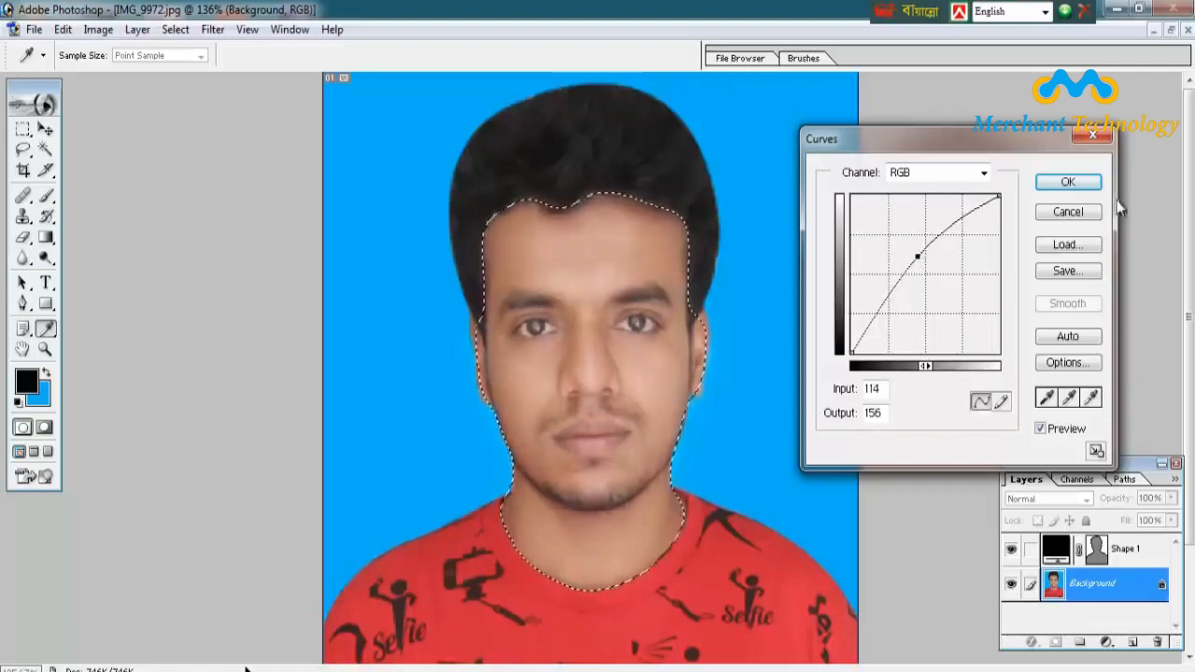
pyautogui.click(1068, 181)
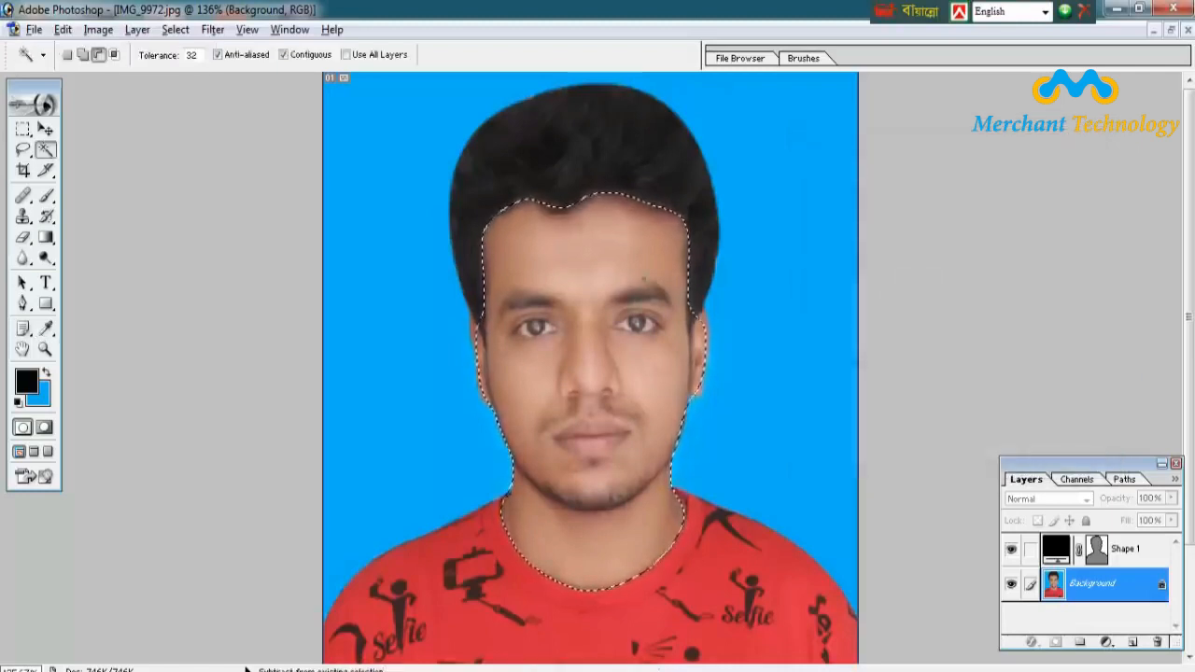
pyautogui.scroll(6, 672, 355)
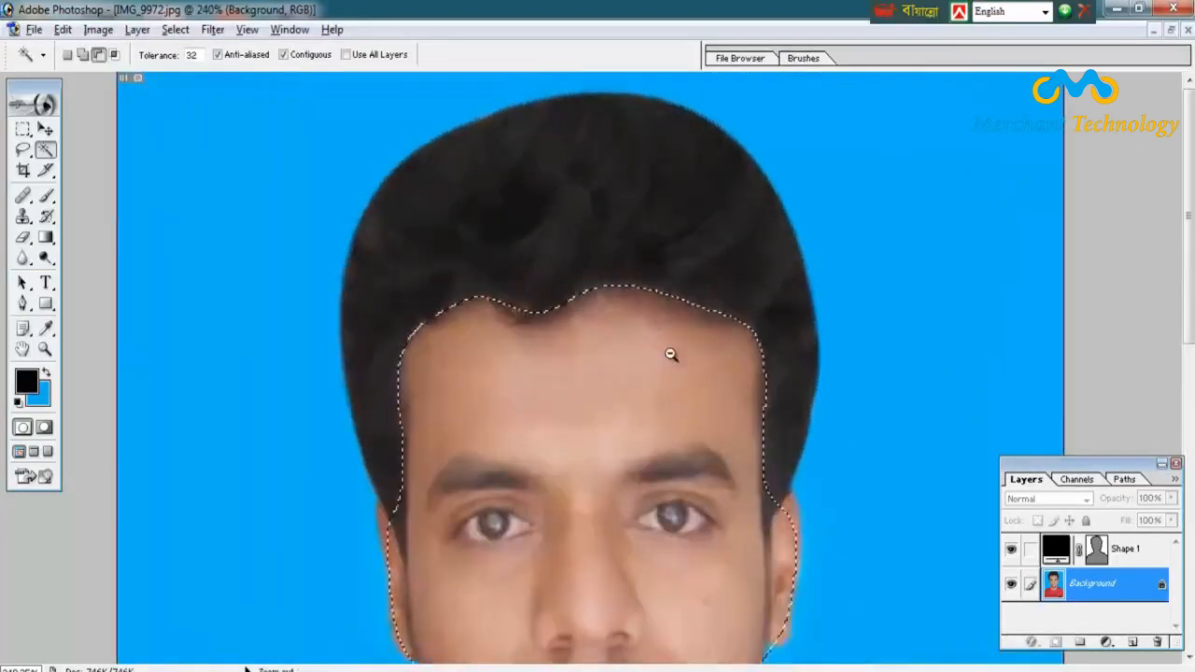
# Set up the Brush with 20% opacity and 30% flow for retouching the selected skin
pyautogui.click(671, 355)
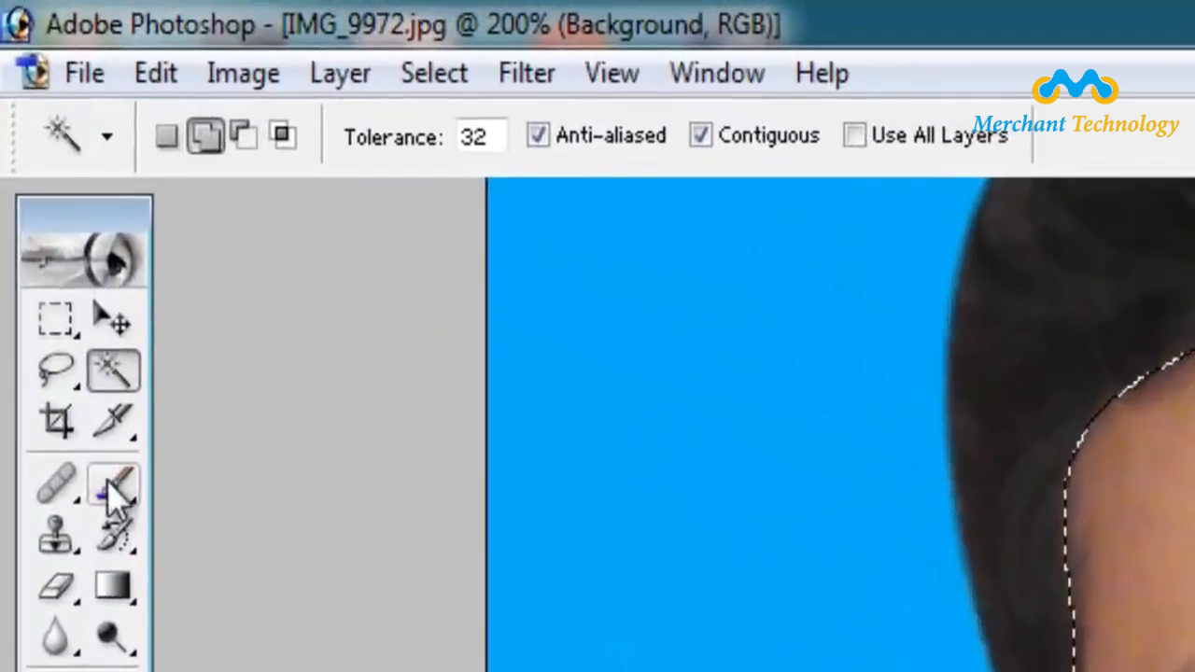
pyautogui.click(110, 491)
pyautogui.moveTo(785, 133); pyautogui.dragTo(738, 196)
pyautogui.write('20')
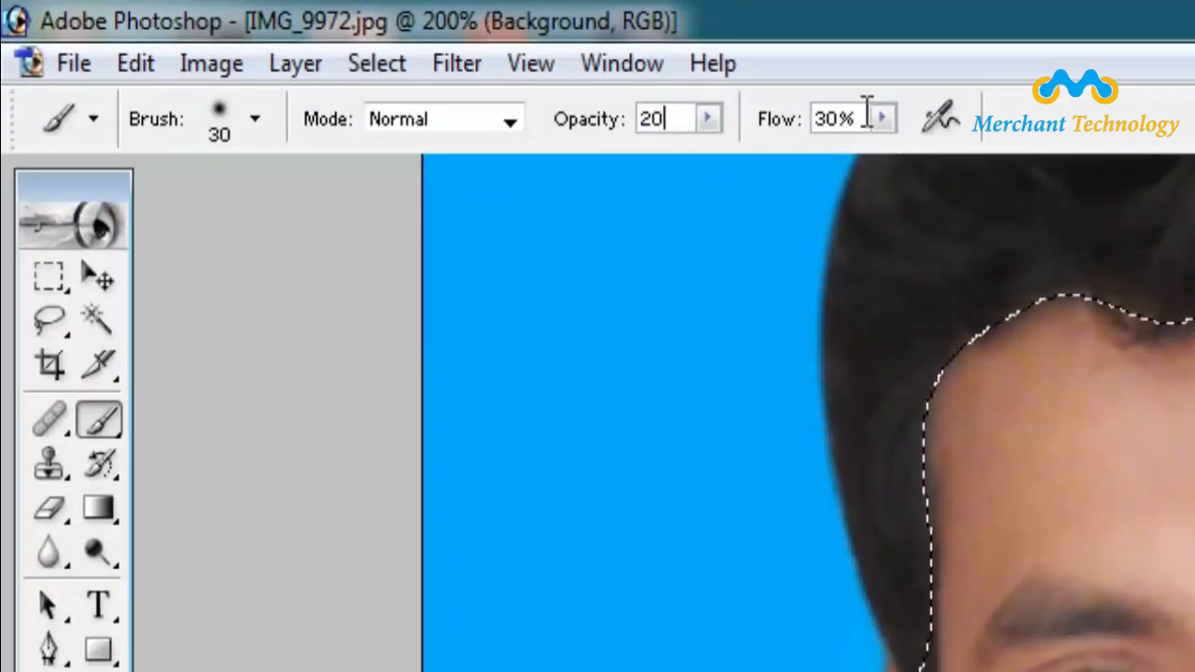
pyautogui.press('Tab')
pyautogui.write('30')
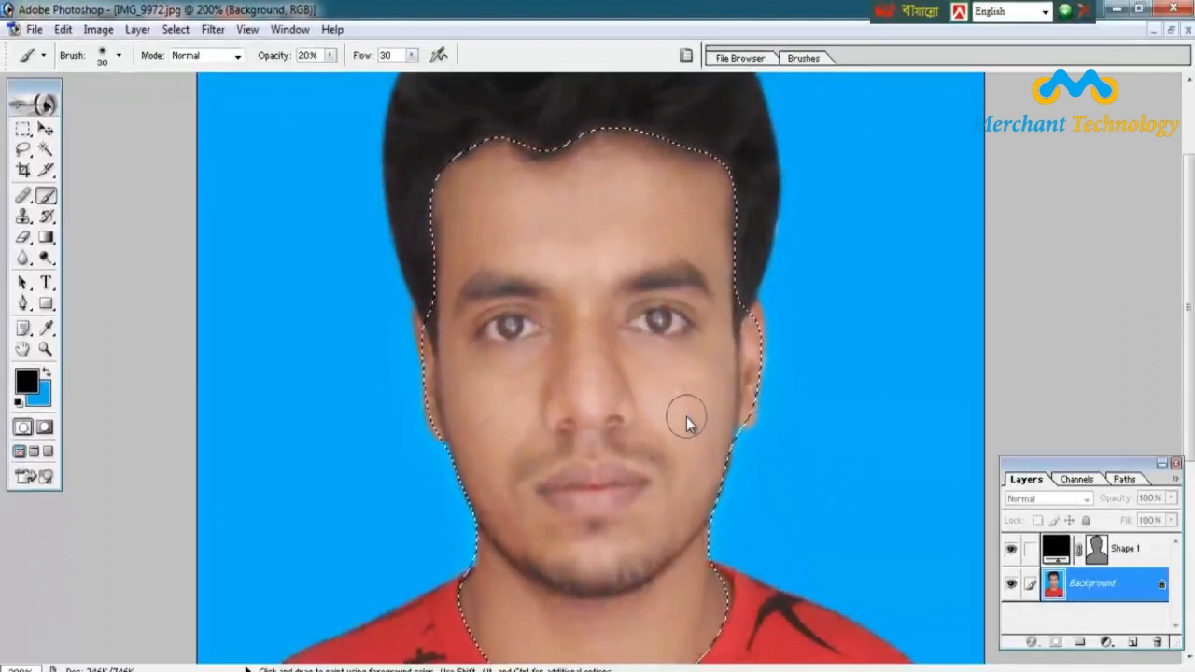
# Sample the light skin tone of the cheek and paint it over the selected face and neck to even the skin
pyautogui.press('alt')
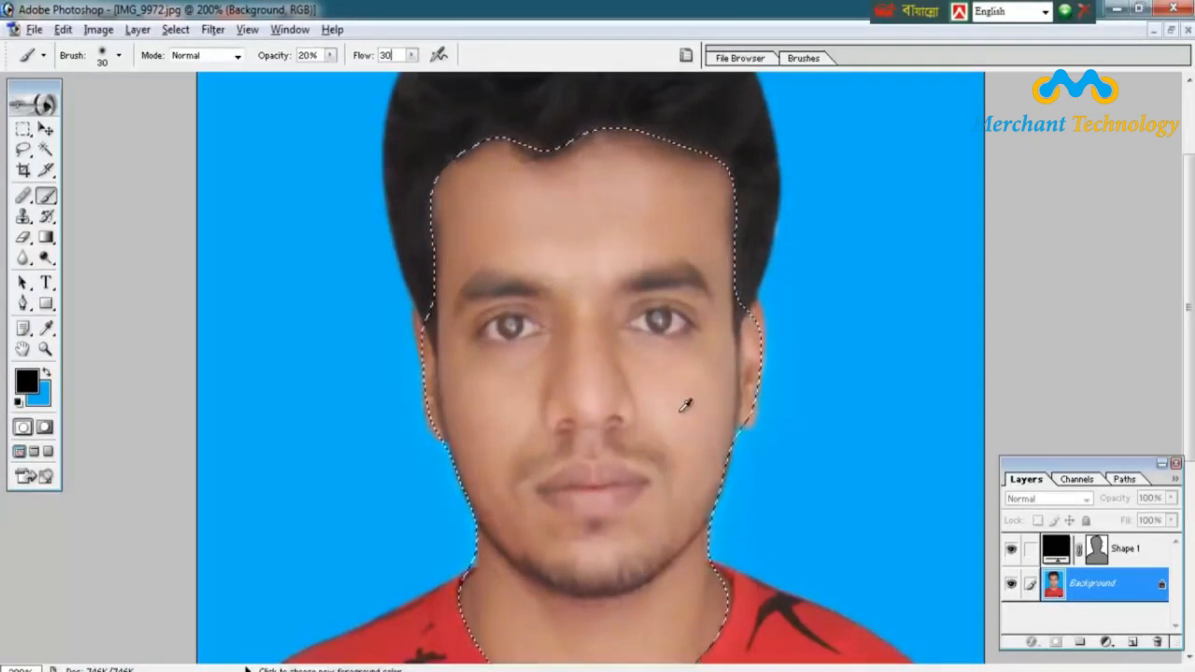
pyautogui.keyDown('alt'); pyautogui.click(682, 408); pyautogui.keyUp('alt')
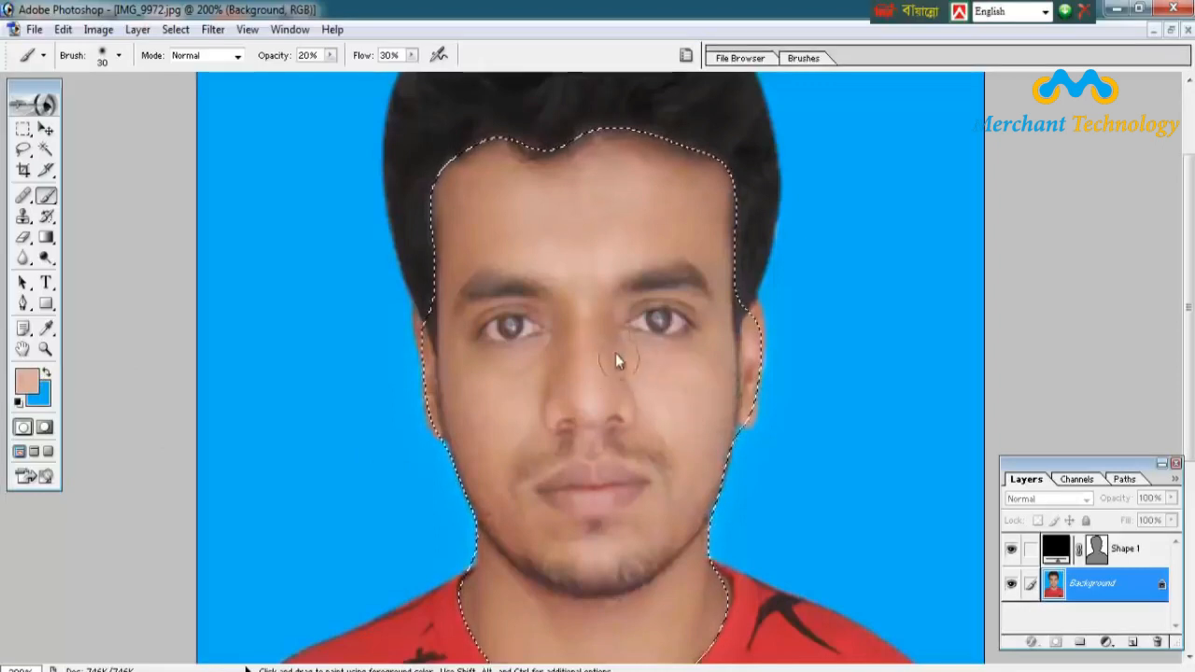
pyautogui.moveTo(615, 353); pyautogui.dragTo(461, 241)
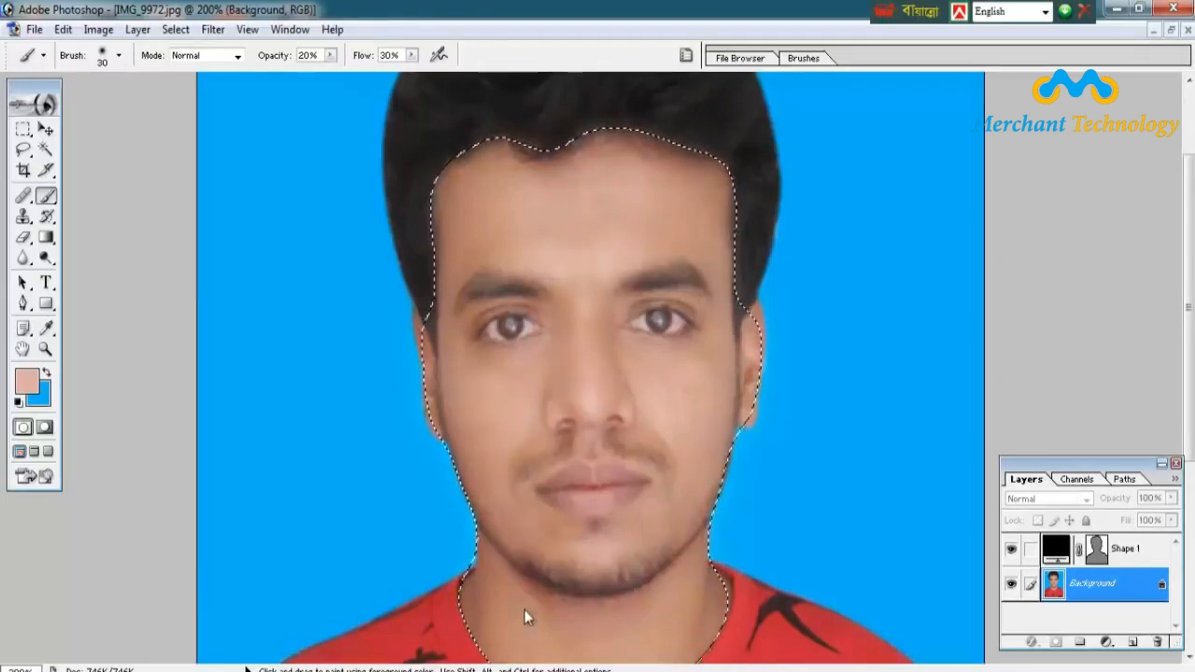
pyautogui.scroll(1, 588, 352)
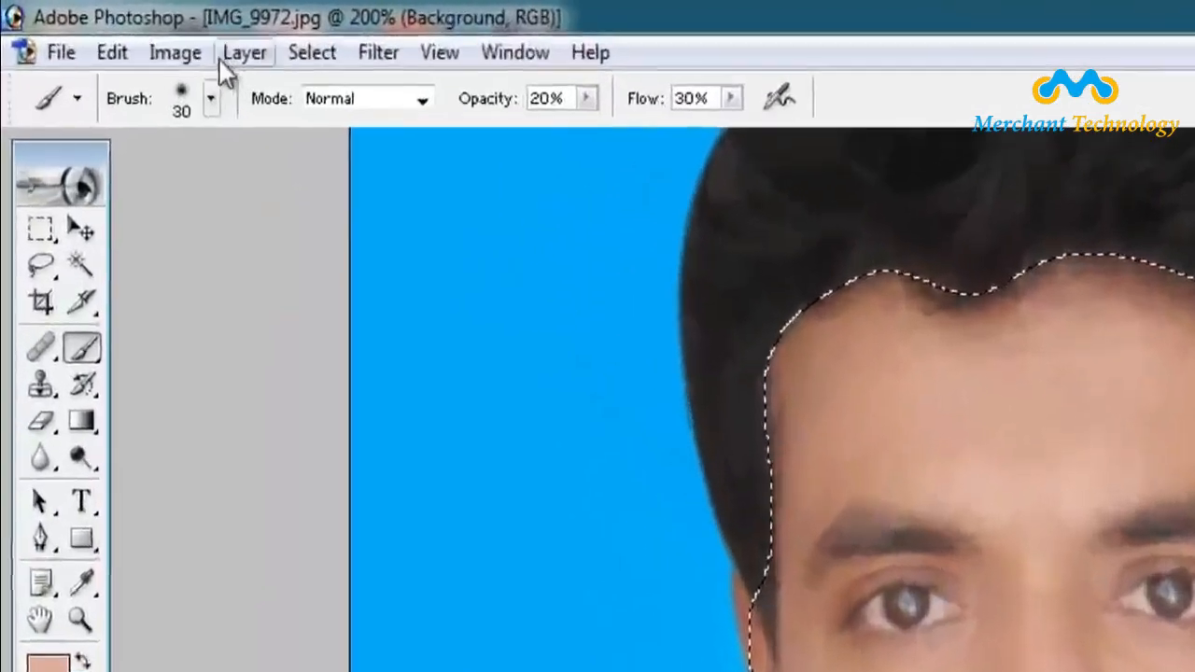
# Raise the contrast of the selected skin to +20 with a Brightness/Contrast adjustment, leaving brightness at 0
pyautogui.click(139, 41)
pyautogui.moveTo(224, 118)
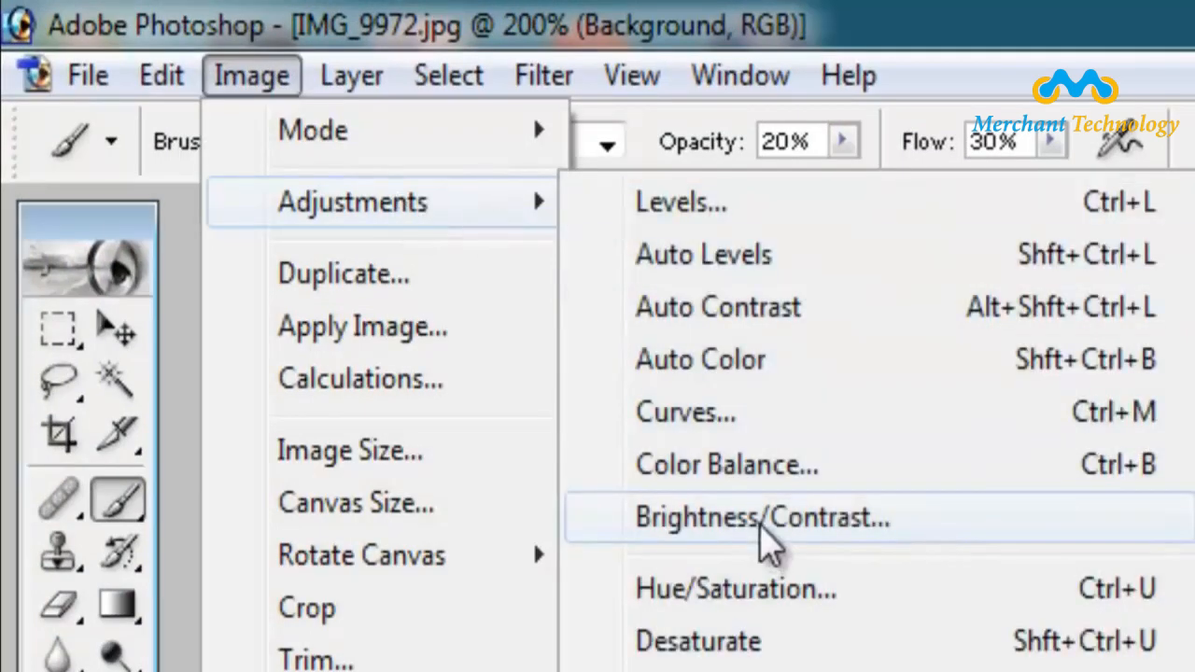
pyautogui.click(764, 527)
pyautogui.moveTo(848, 300); pyautogui.dragTo(869, 294)
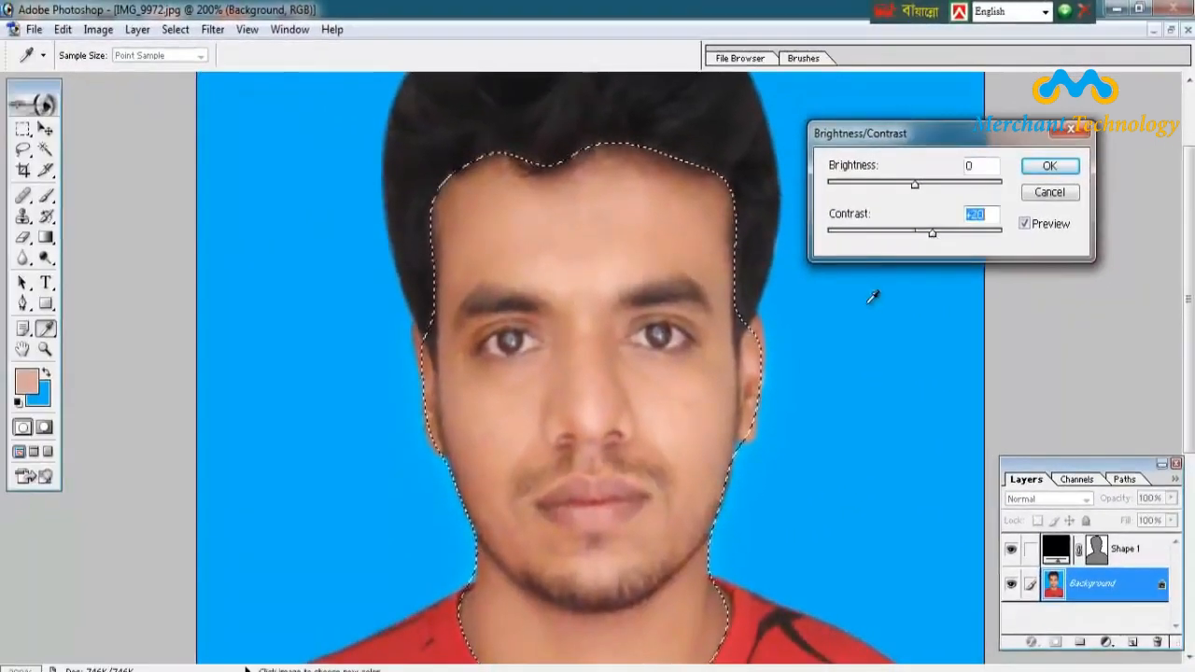
pyautogui.press('Return')
pyautogui.press('b')
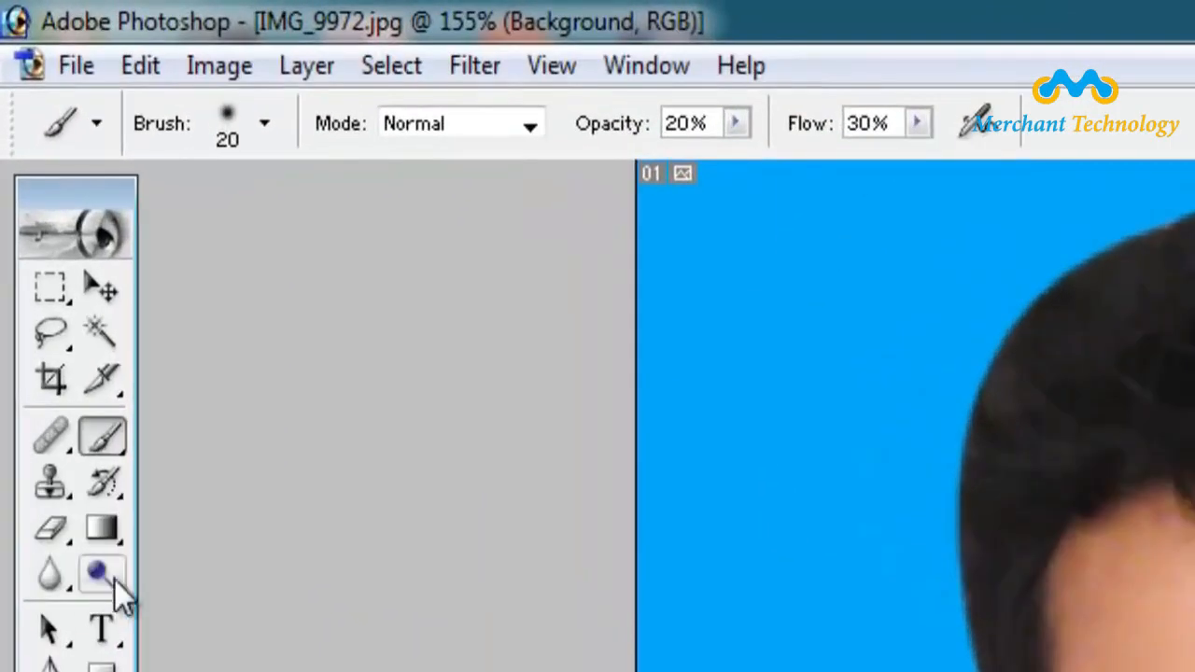
# Darken the pupils and irises of both eyes with the Burn tool, using midtones range and 50% exposure
pyautogui.moveTo(103, 572)
pyautogui.mouseDown()
pyautogui.moveTo(147, 630)
pyautogui.moveTo(264, 631)
pyautogui.mouseUp()
pyautogui.click(674, 123)
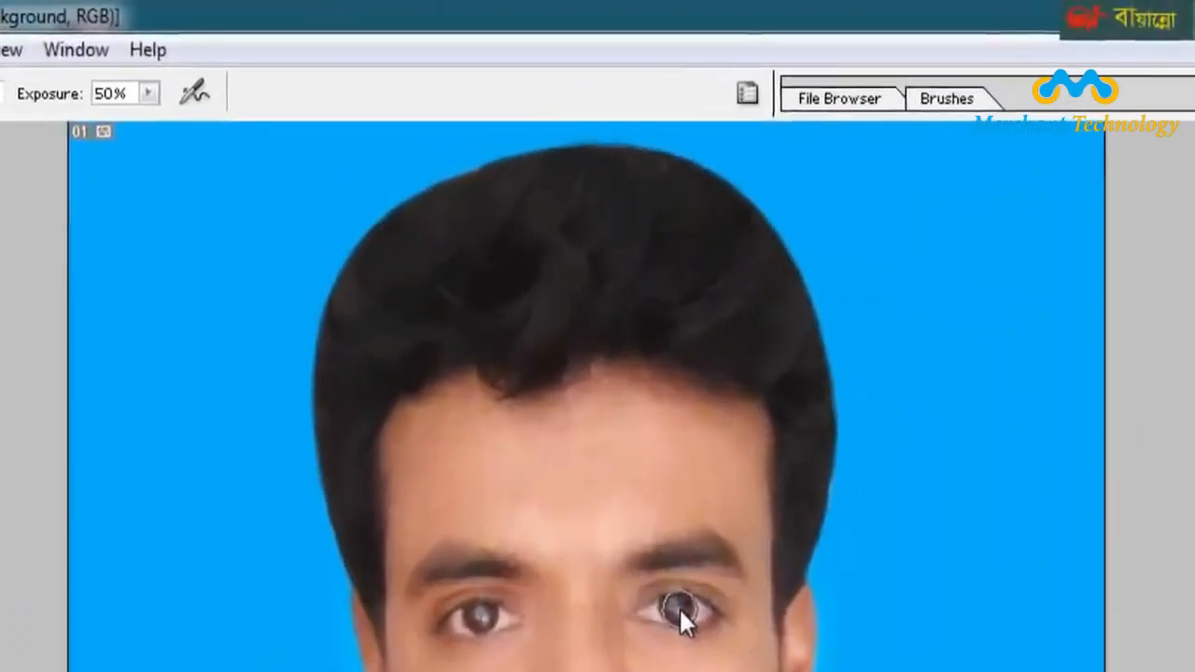
pyautogui.click(678, 607)
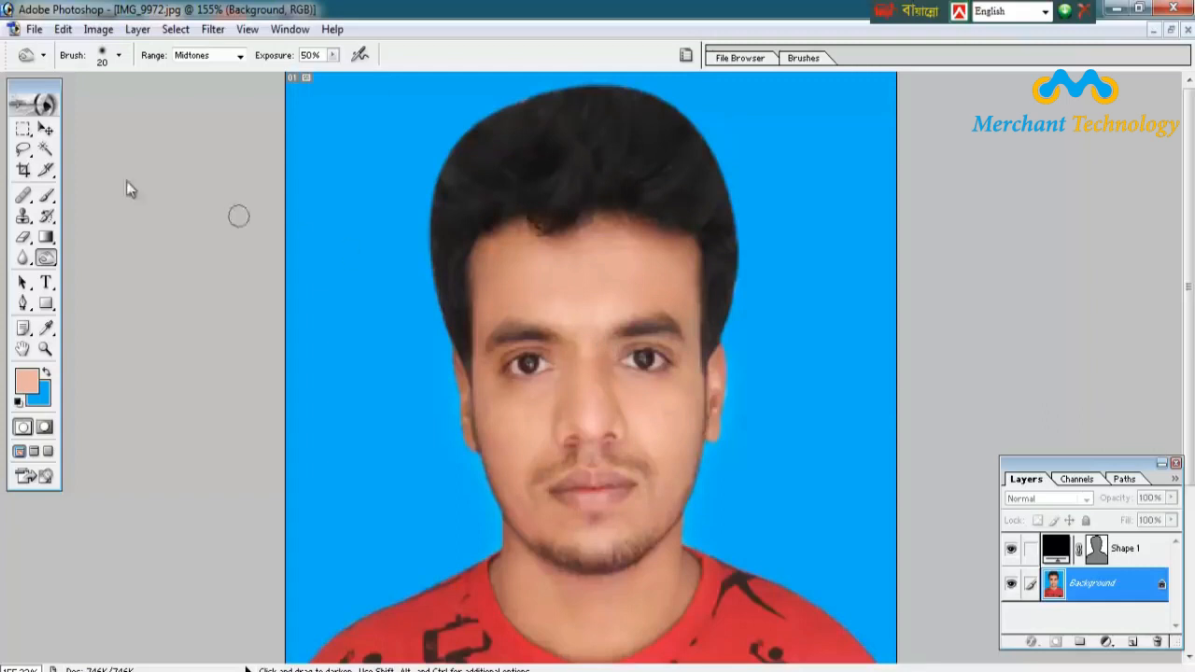
# Select the hair with the Magic Wand at tolerance 32 and feather the selection by 5 pixels
pyautogui.click(46, 151)
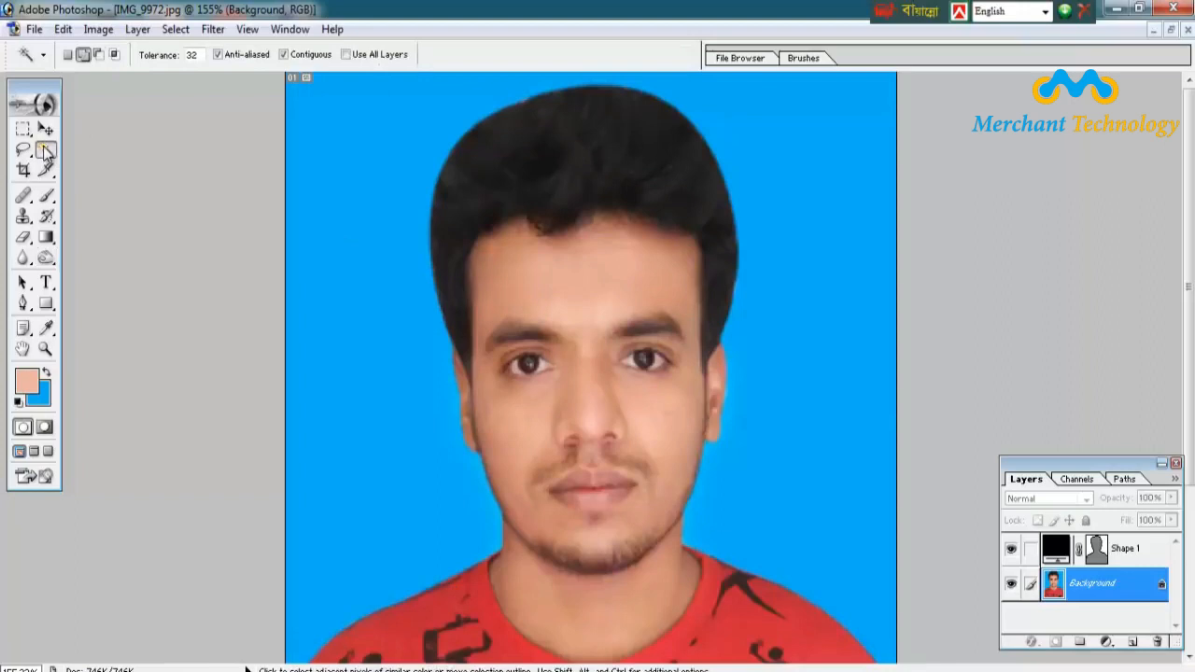
pyautogui.click(579, 135)
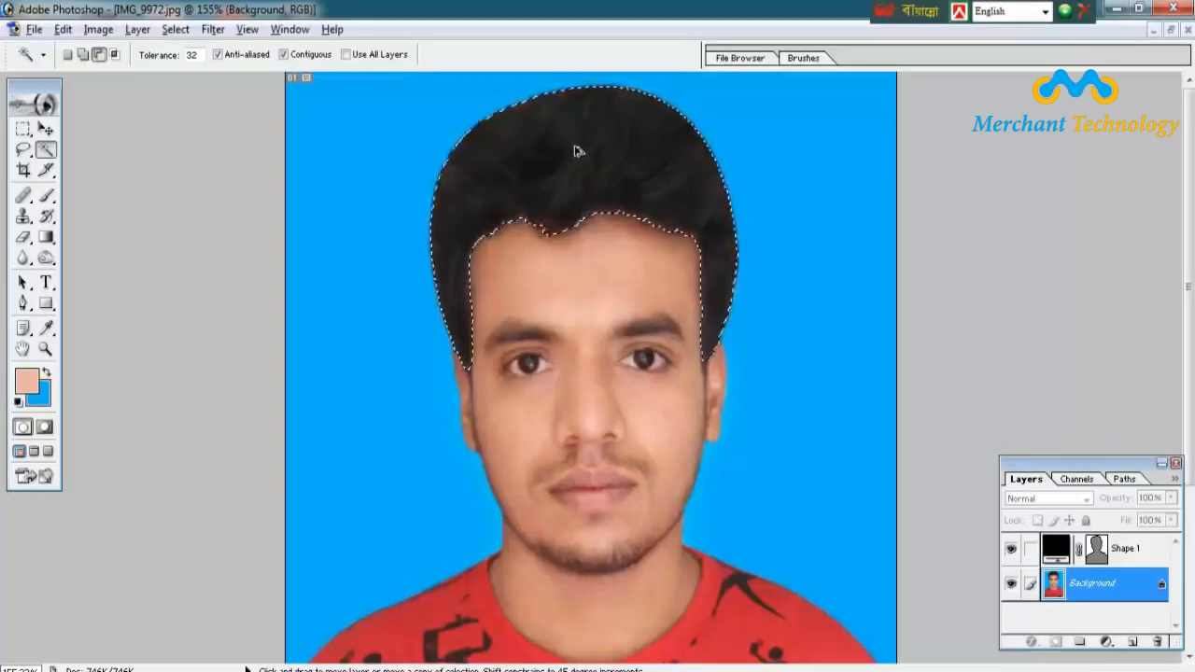
pyautogui.hotkey('ctrl', 'alt', 'd')
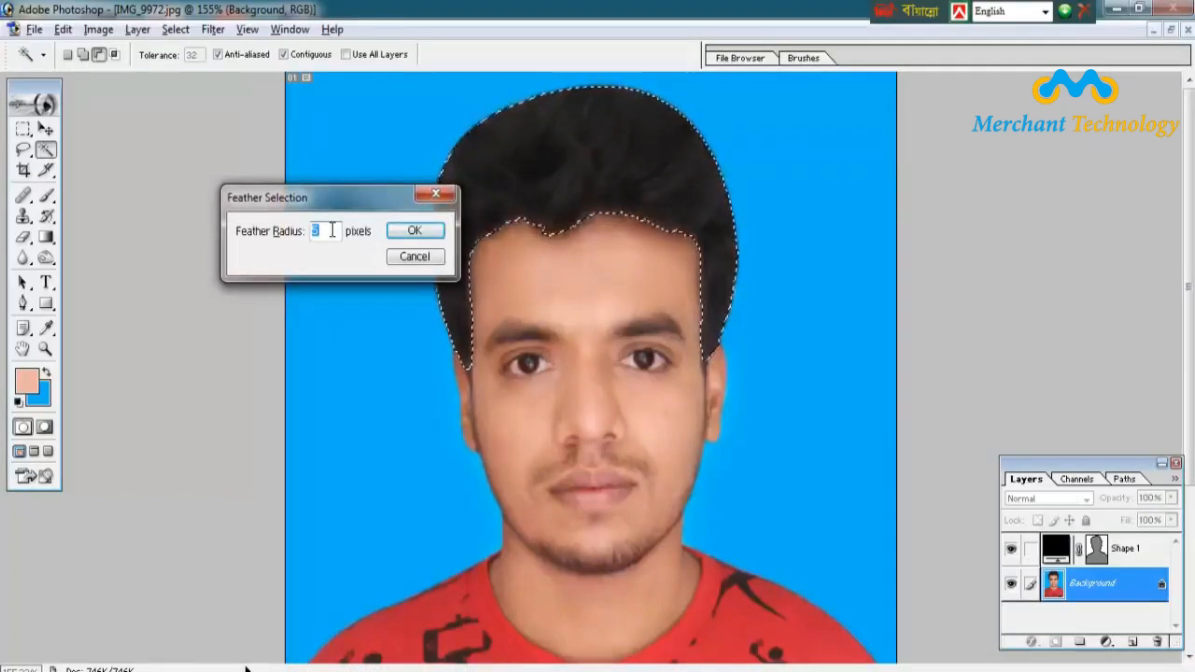
pyautogui.press('Return')
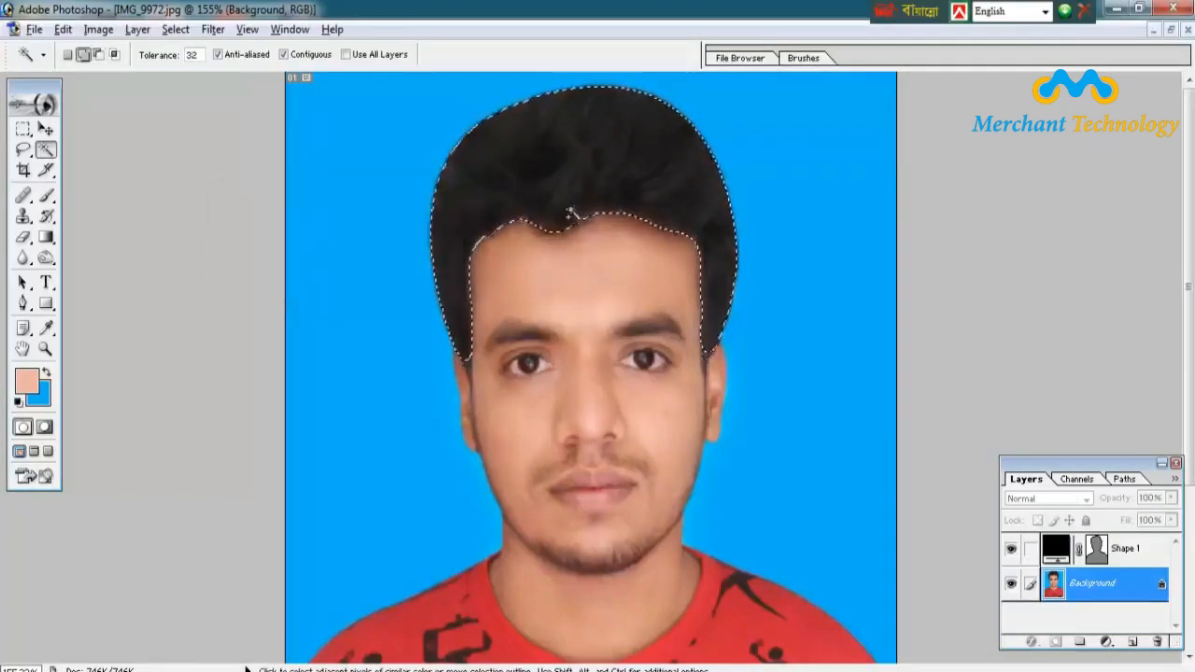
# Darken the selected hair with an RGB Curves point at input 146, output 123, and clear the selection
pyautogui.click(97, 32)
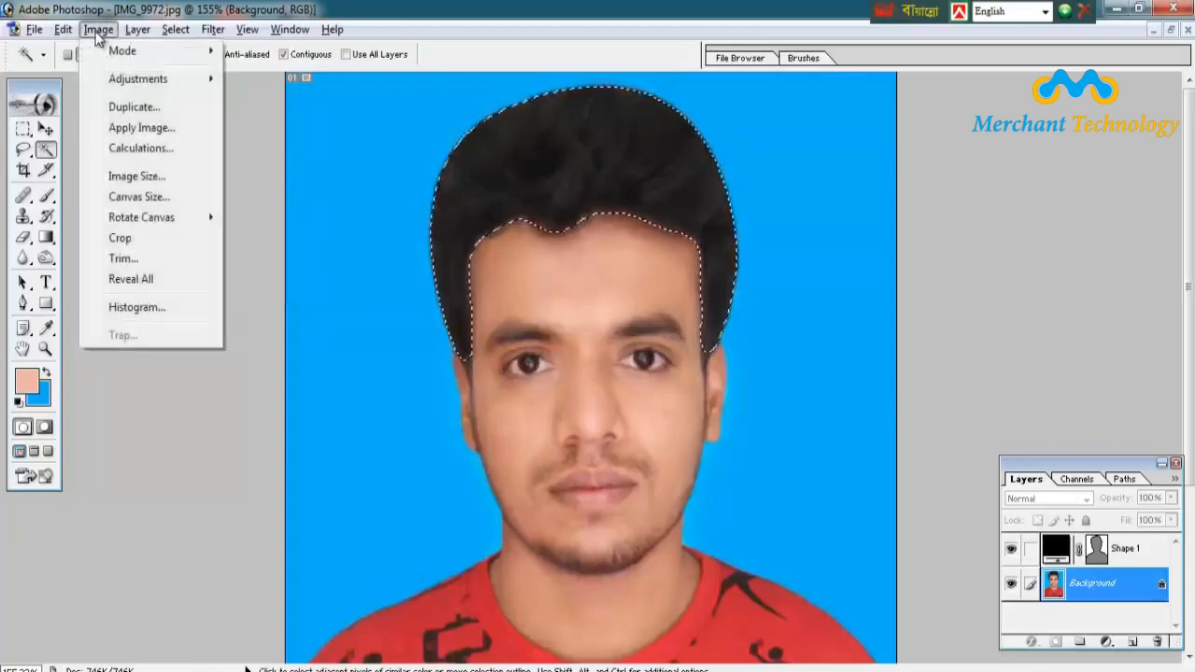
pyautogui.moveTo(172, 84)
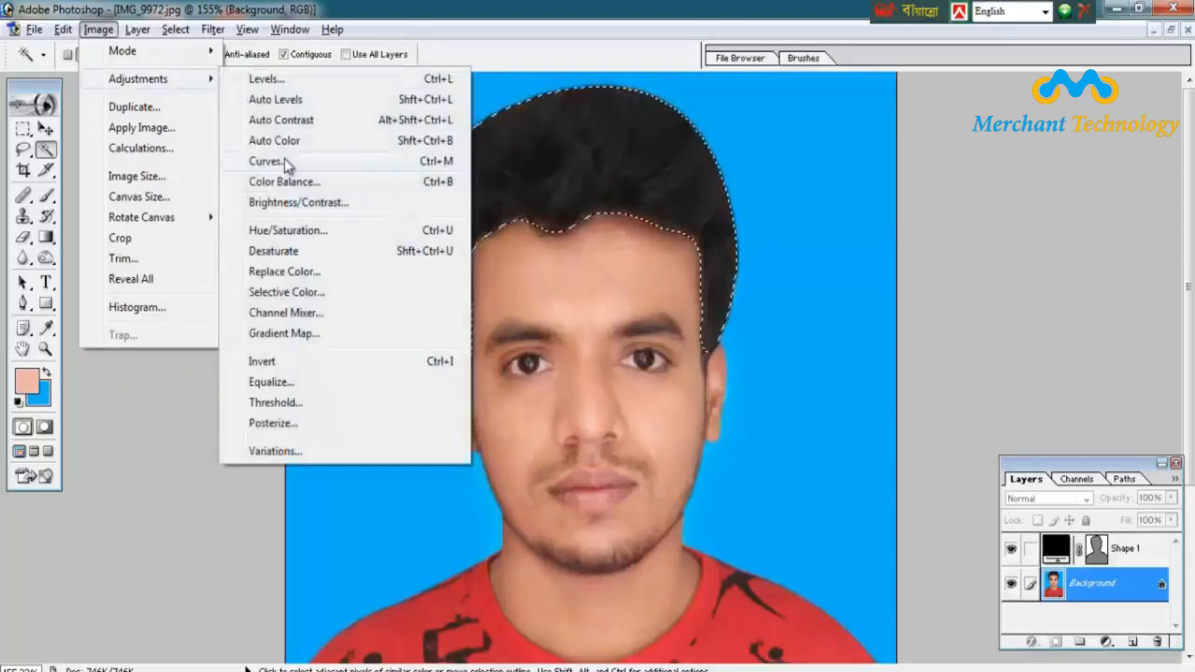
pyautogui.click(284, 161)
pyautogui.moveTo(939, 275); pyautogui.dragTo(936, 276)
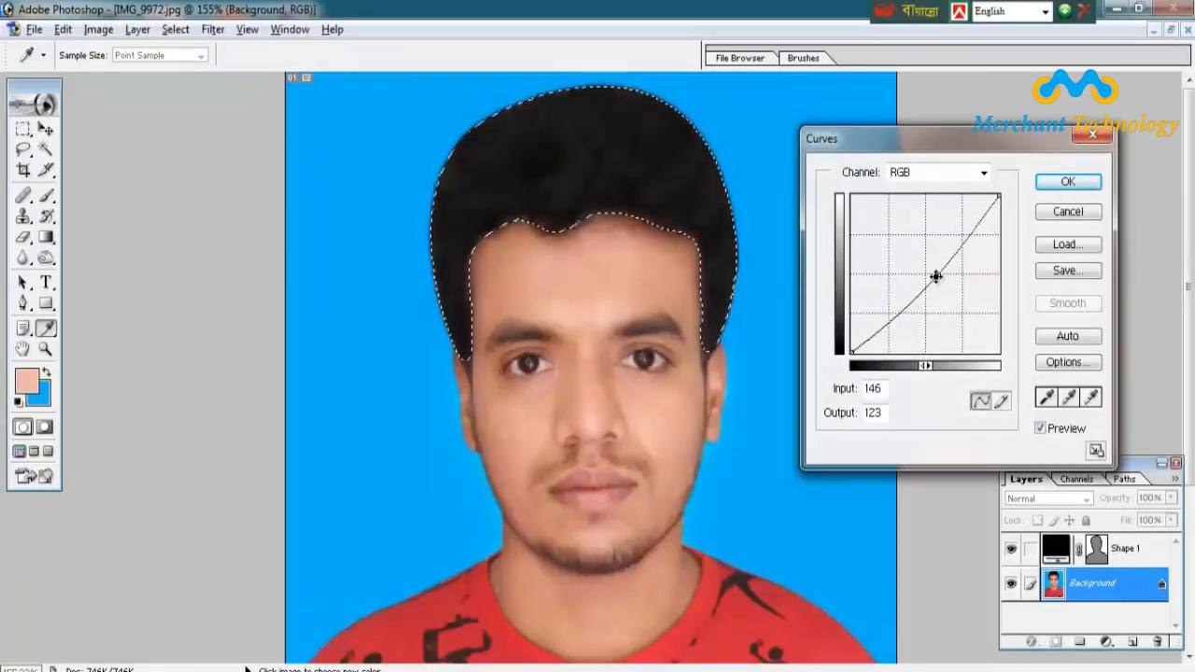
pyautogui.press('Return')
pyautogui.press('w')
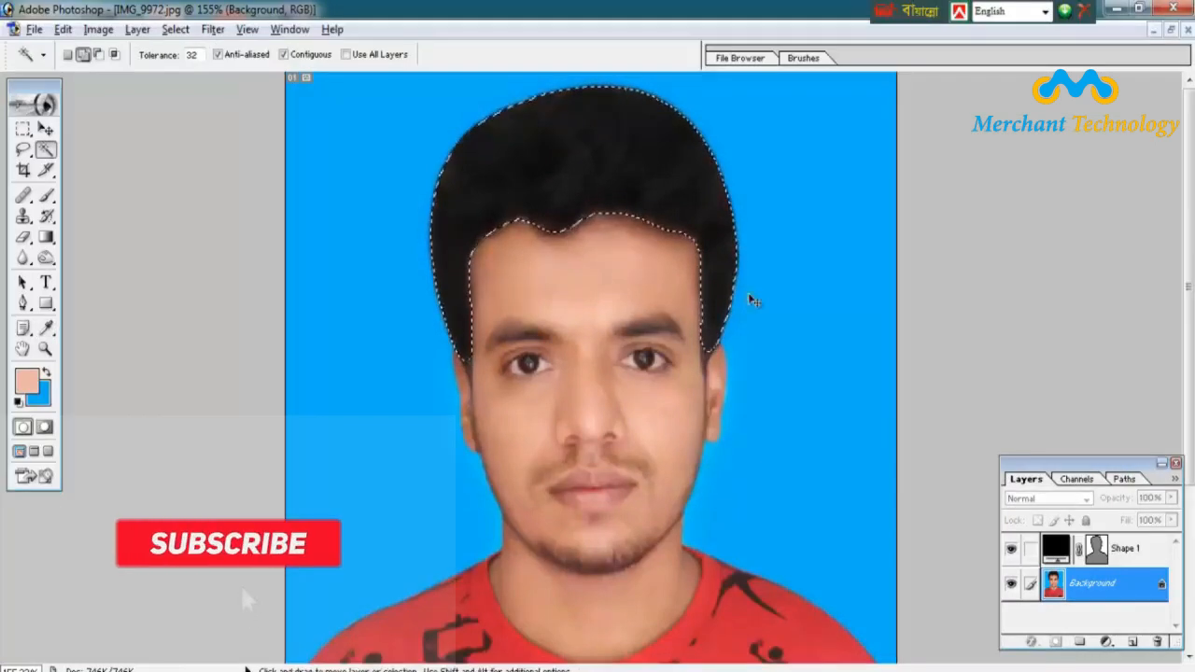
pyautogui.hotkey('ctrl', 'd')
pyautogui.hotkey('ctrl', '0')
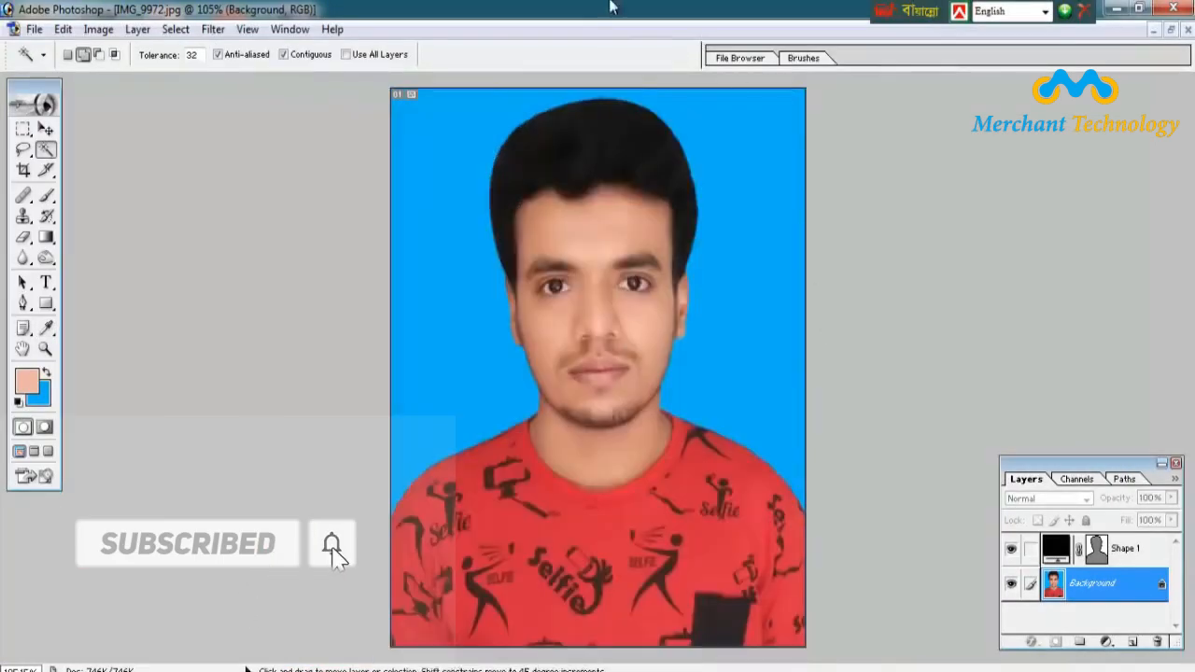
# Shift the midtones of the whole portrait slightly toward yellow with a Color Balance adjustment
pyautogui.click(101, 29)
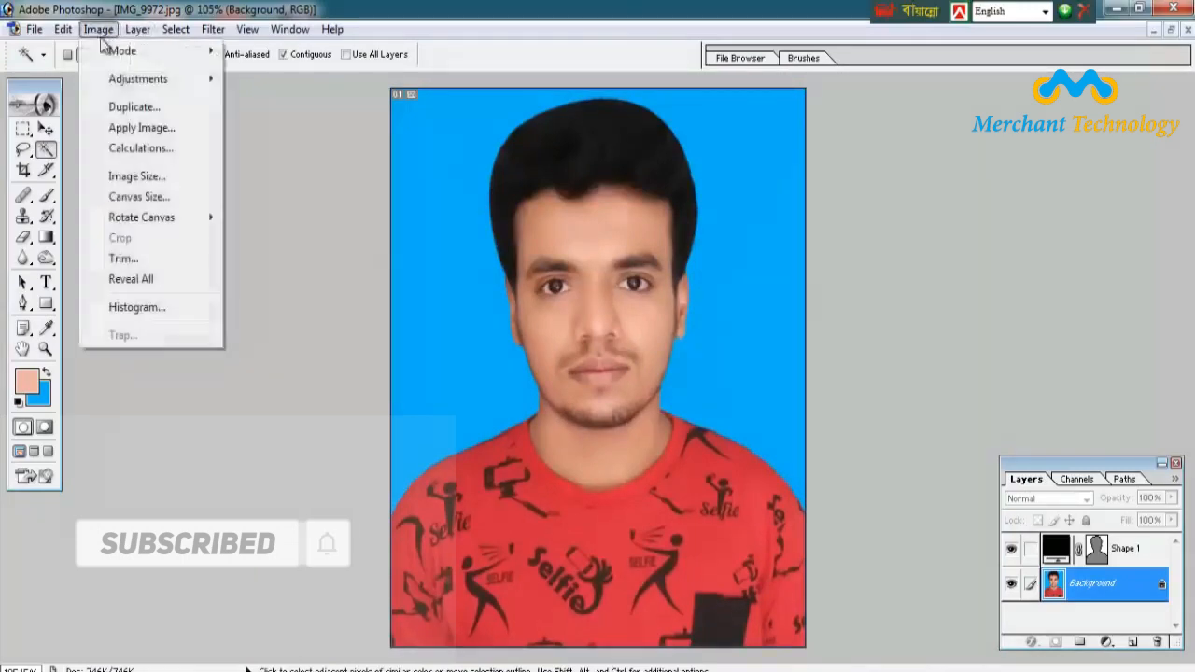
pyautogui.moveTo(138, 78)
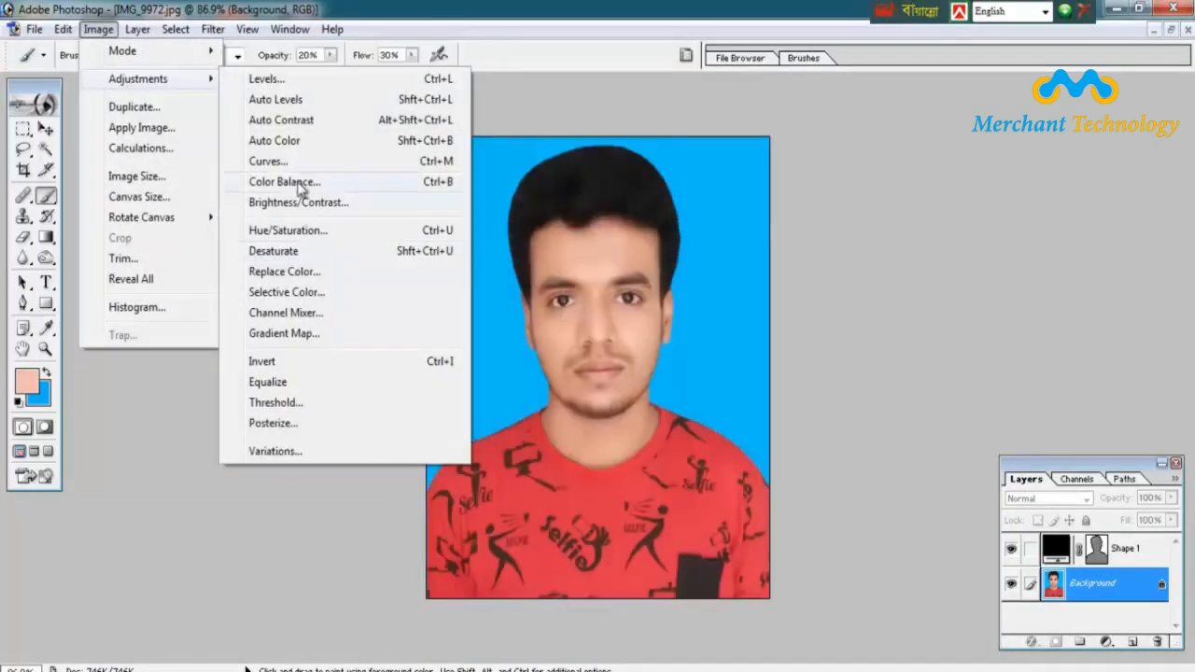
pyautogui.click(297, 183)
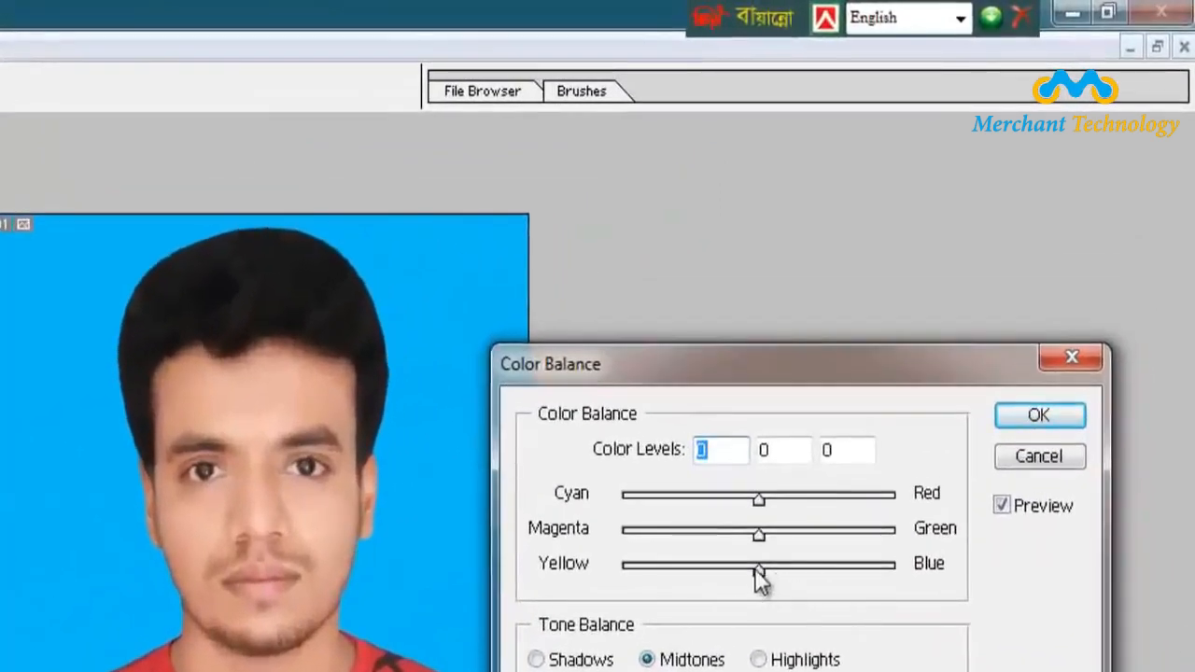
pyautogui.moveTo(753, 568); pyautogui.dragTo(735, 568)
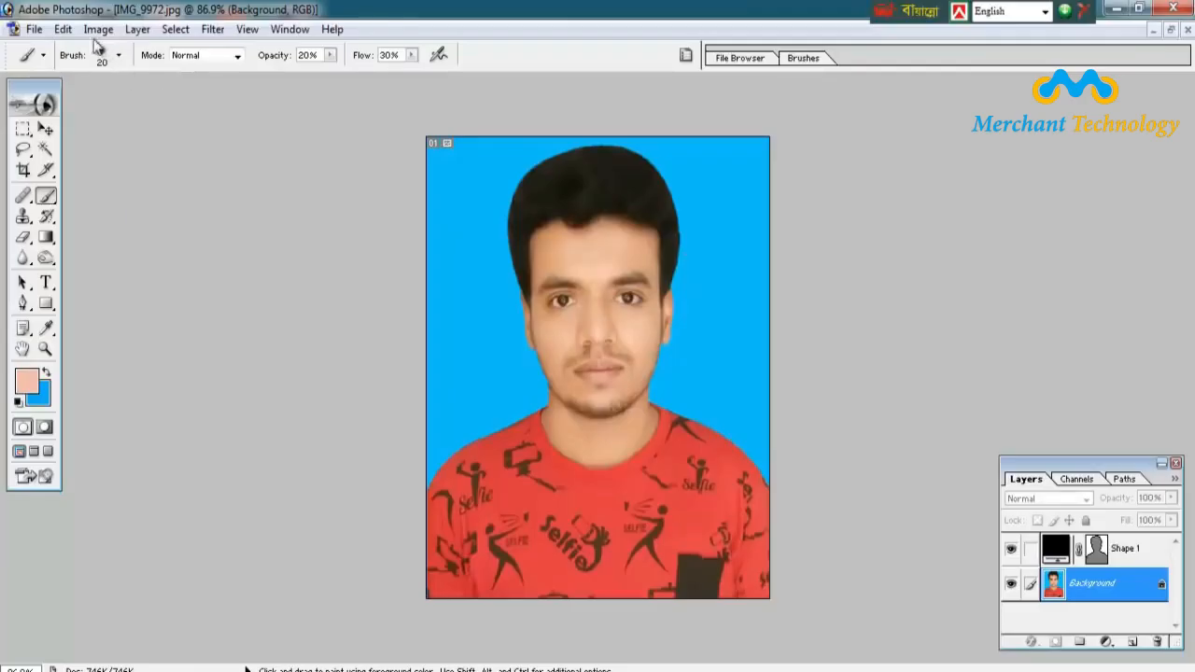
# Raise the Blue channel's midtones in a Curves adjustment with a point at input 118, output 132
pyautogui.click(97, 29)
pyautogui.moveTo(149, 81)
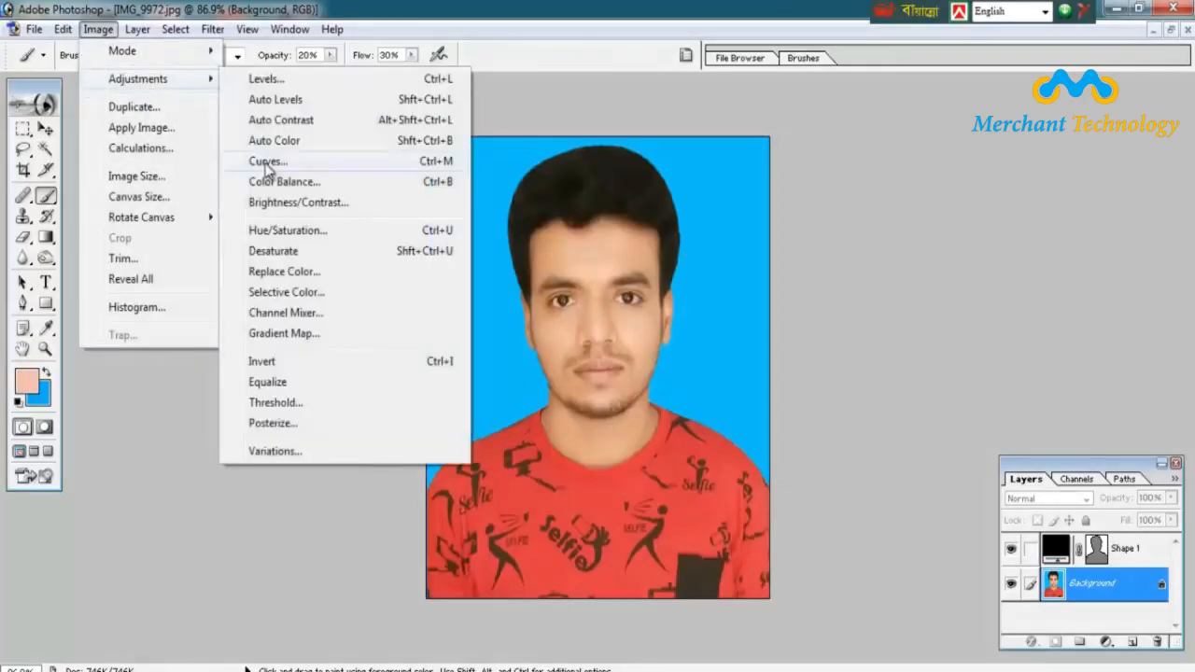
pyautogui.click(268, 162)
pyautogui.click(936, 171)
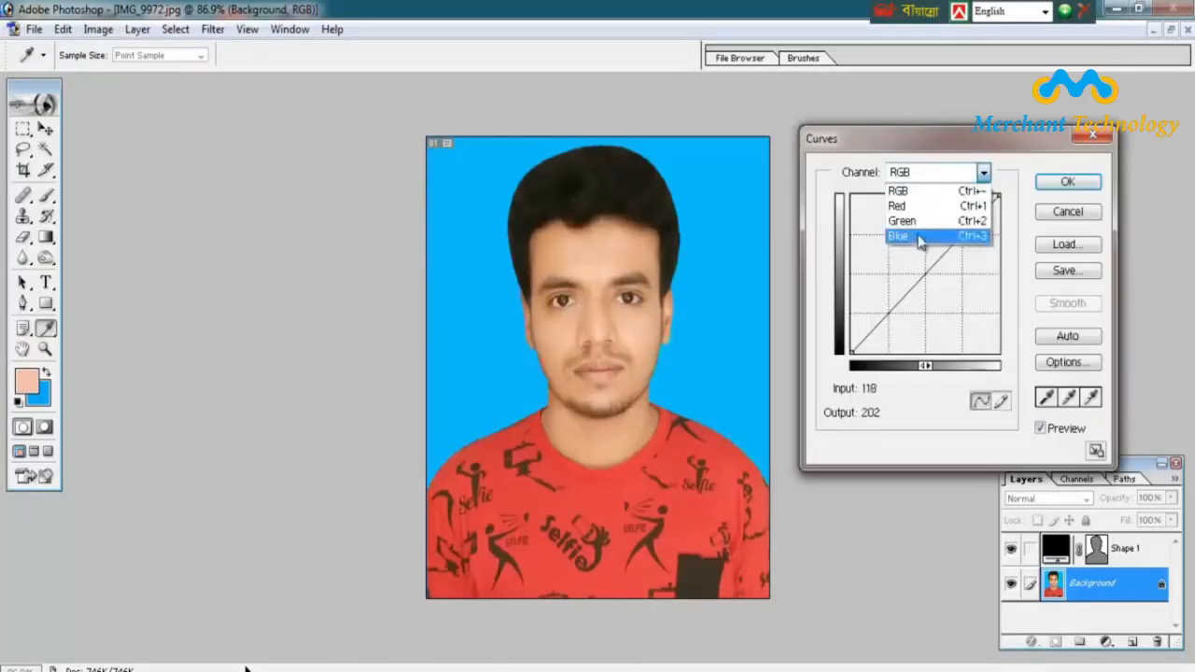
pyautogui.click(919, 237)
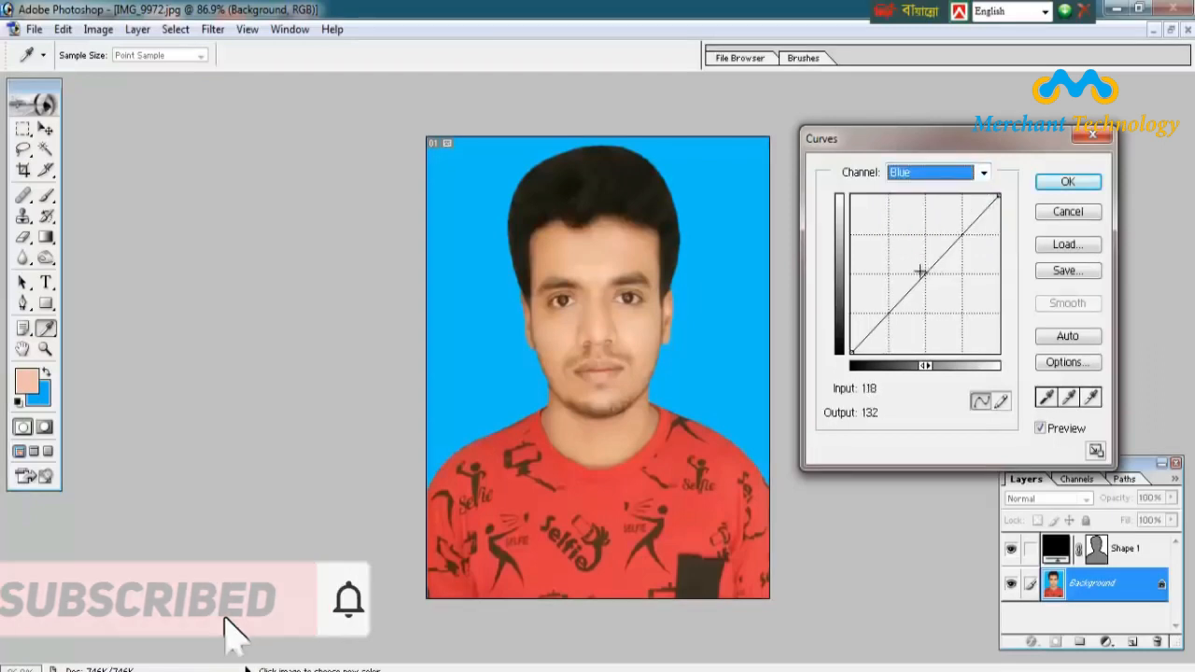
pyautogui.click(921, 271)
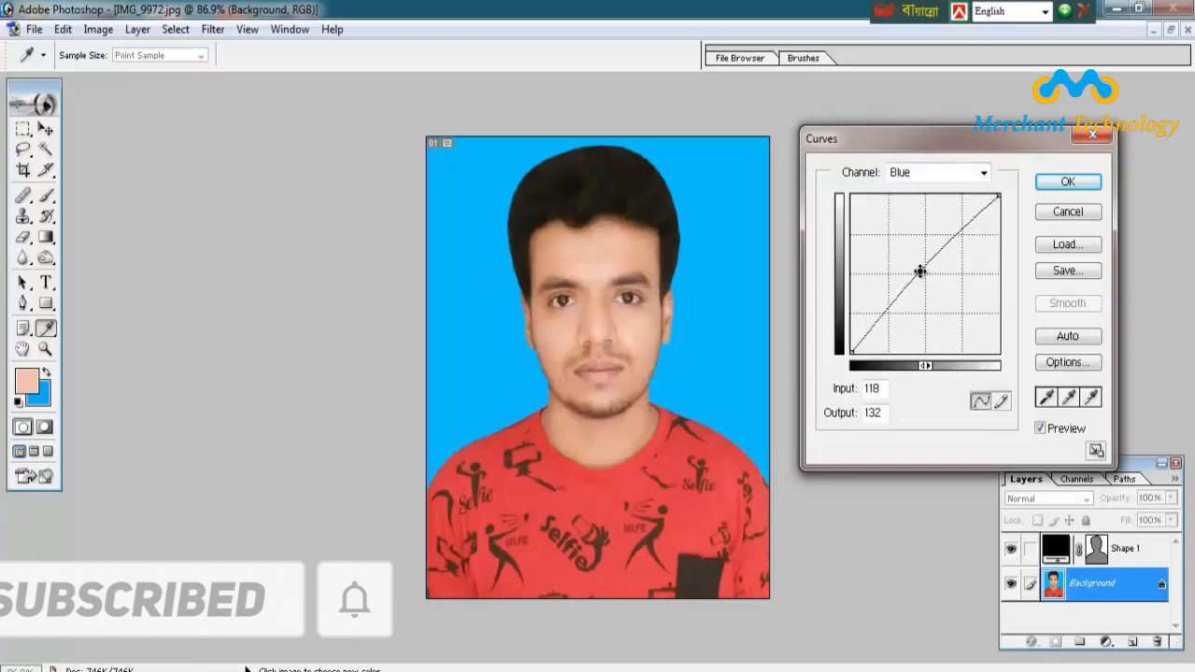